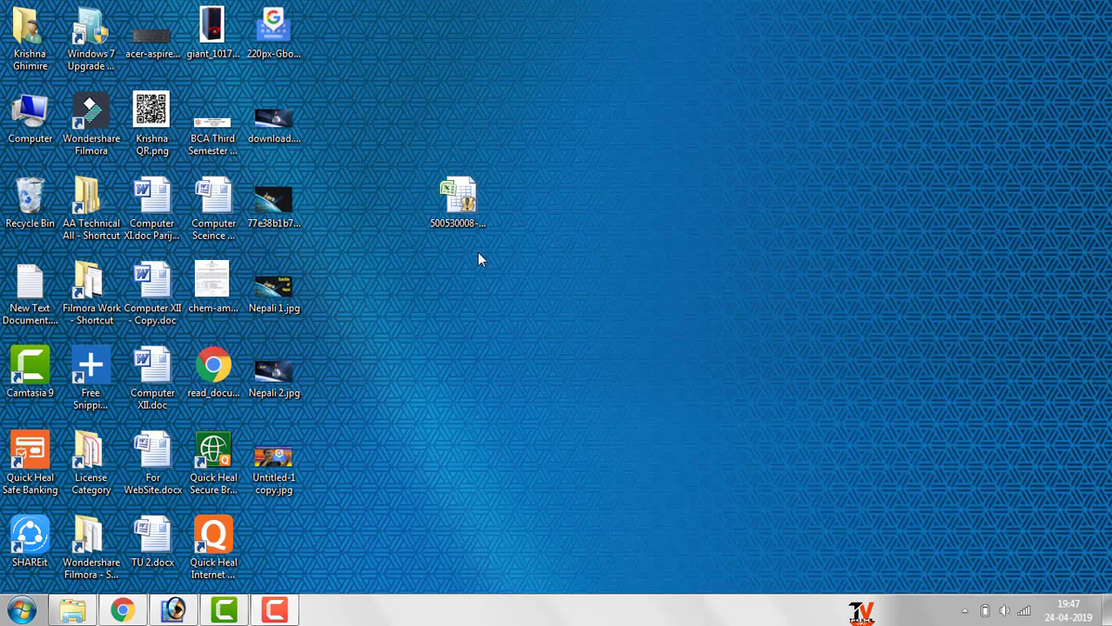
Drag the .xlsm exam workbook icon slightly up and to the right on the desktop.
mouse_move(459, 201)
left_mouse_down()
mouse_move(534, 142)
mouse_move(501, 126)
left_mouse_up()
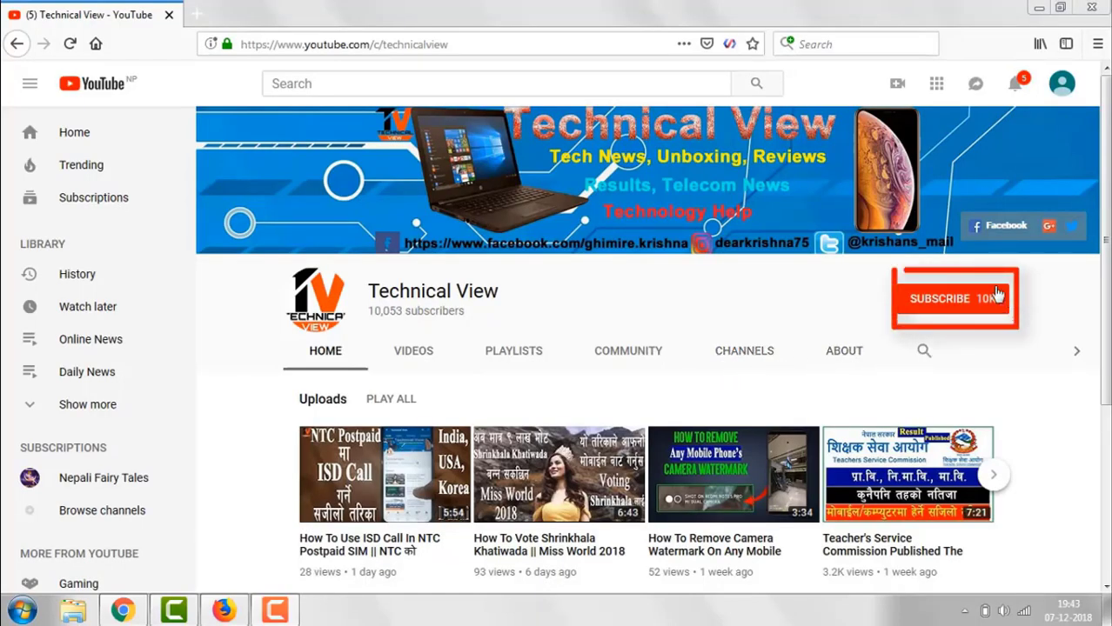
Subscribe to the Technical View YouTube channel.
left_click(941, 302)
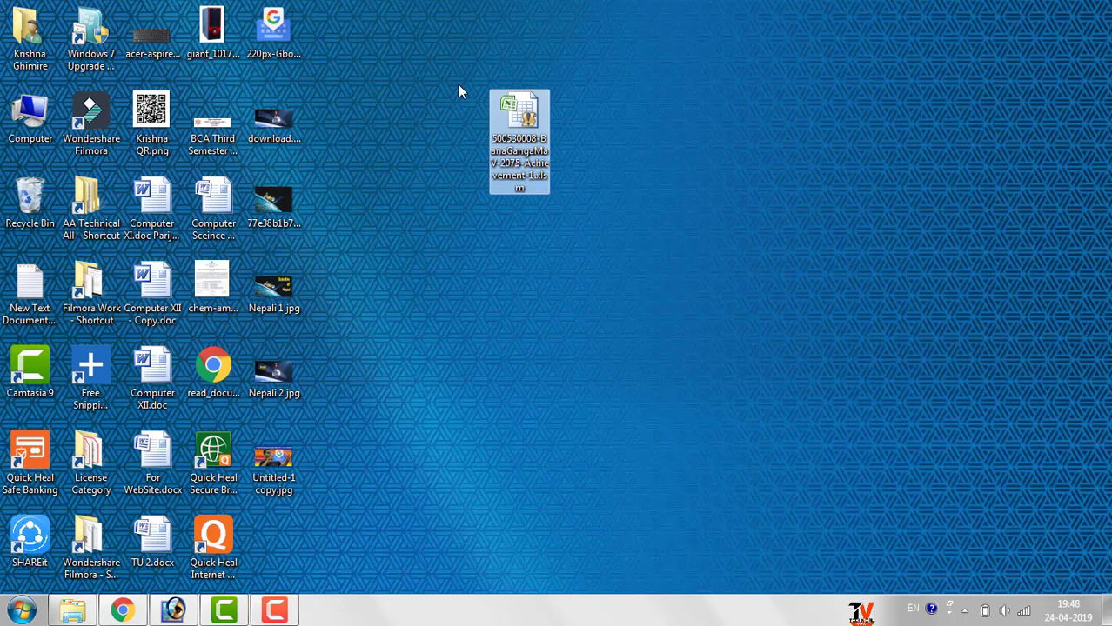
Nudge the icon, then open 500530008-BanaGangaMaV-2075-Achievement-1.xlsm in Excel.
left_click_drag(548, 174, 532, 151)
double_click(527, 138)
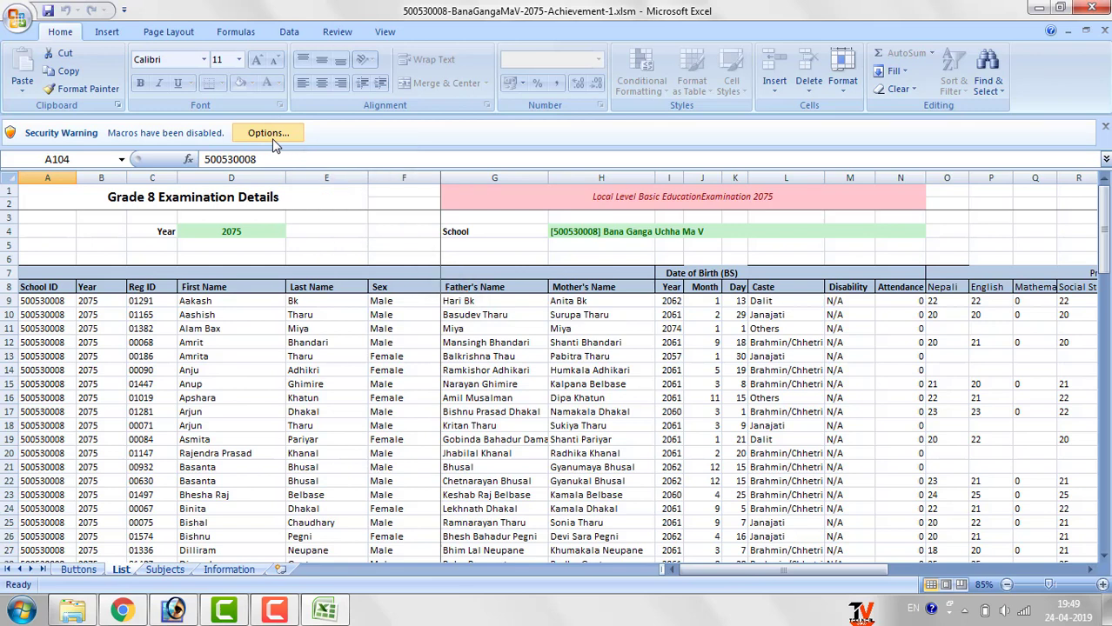
Enable this content in the Security Warning options so the workbook's macros can run.
left_click(273, 139)
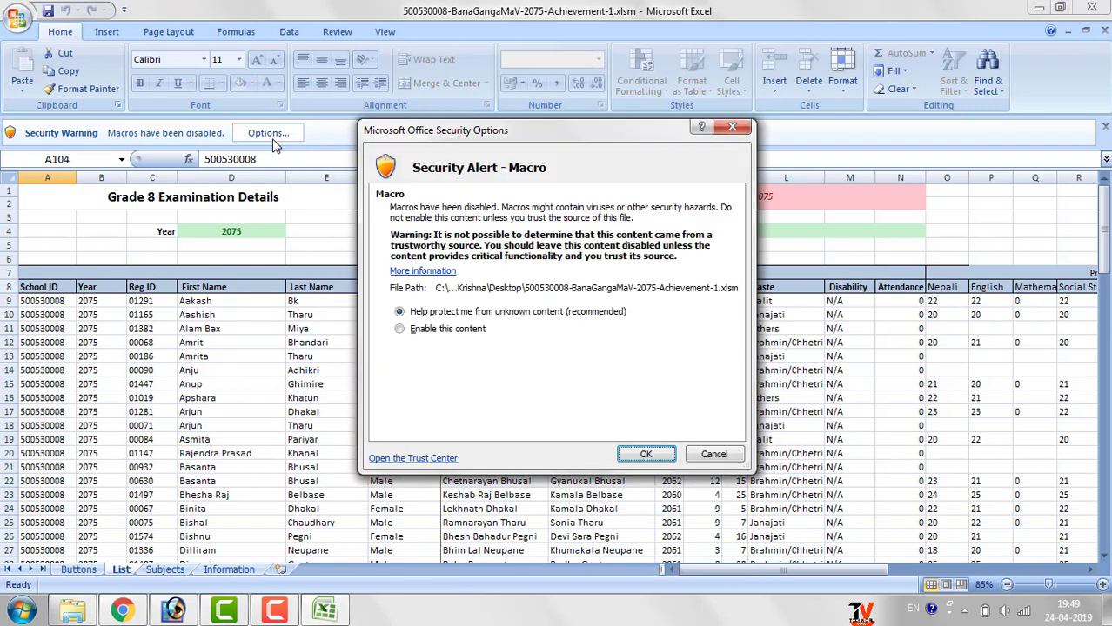
left_click(401, 329)
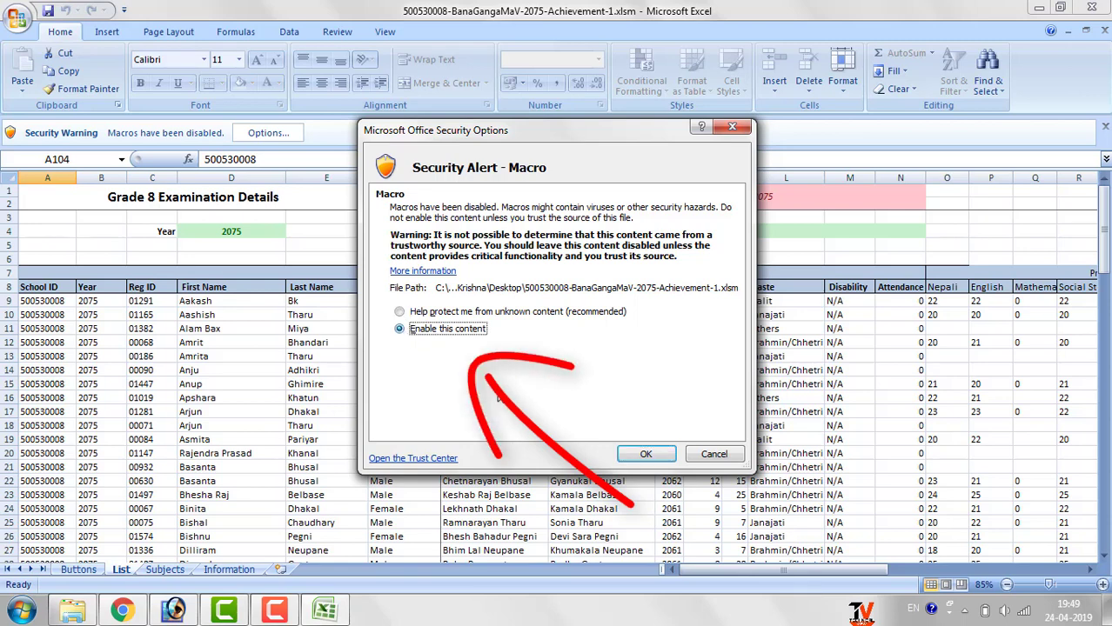
left_click(646, 456)
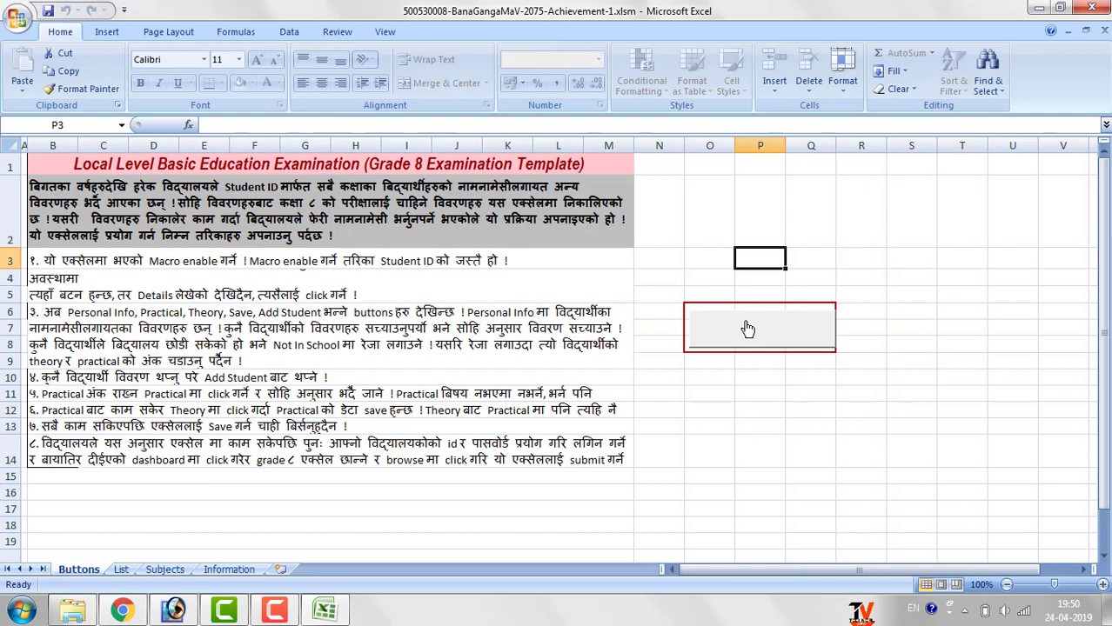
Launch the Update Marks form from the grey macro button on the Buttons sheet.
left_click(746, 329)
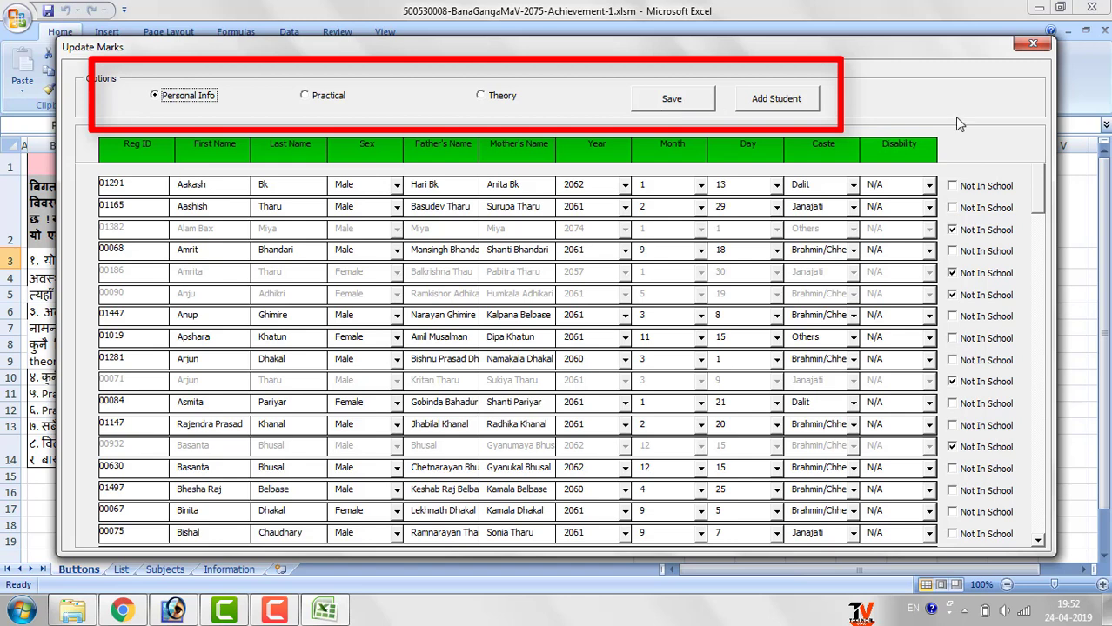
Close Update Marks saving changes, save the workbook, and reopen the form from Buttons.
left_click(1032, 43)
left_click(501, 354)
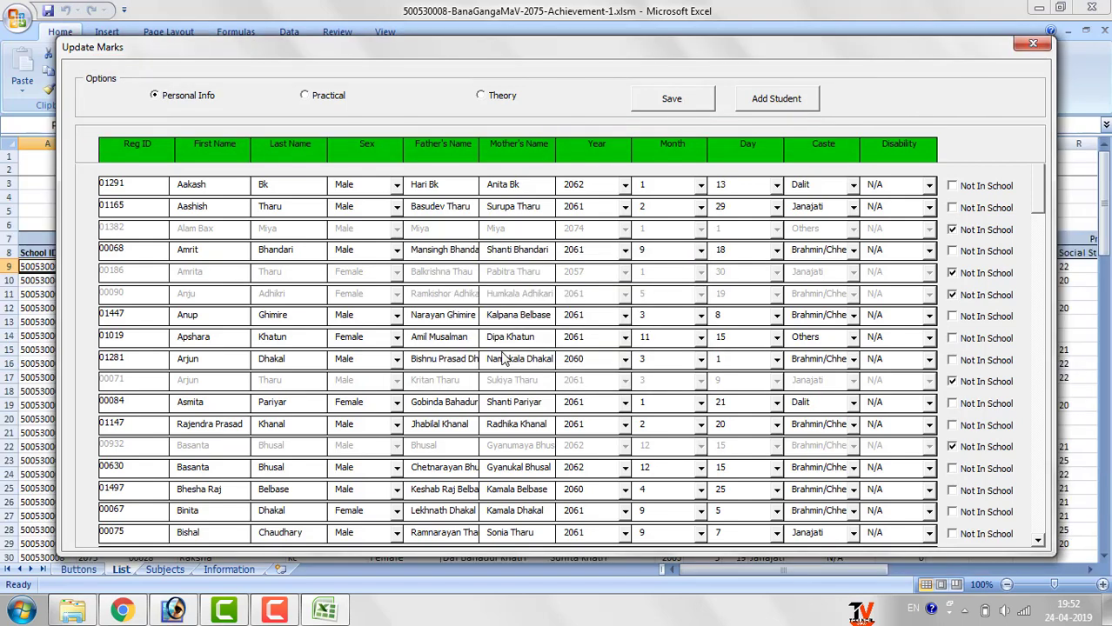
left_click(50, 11)
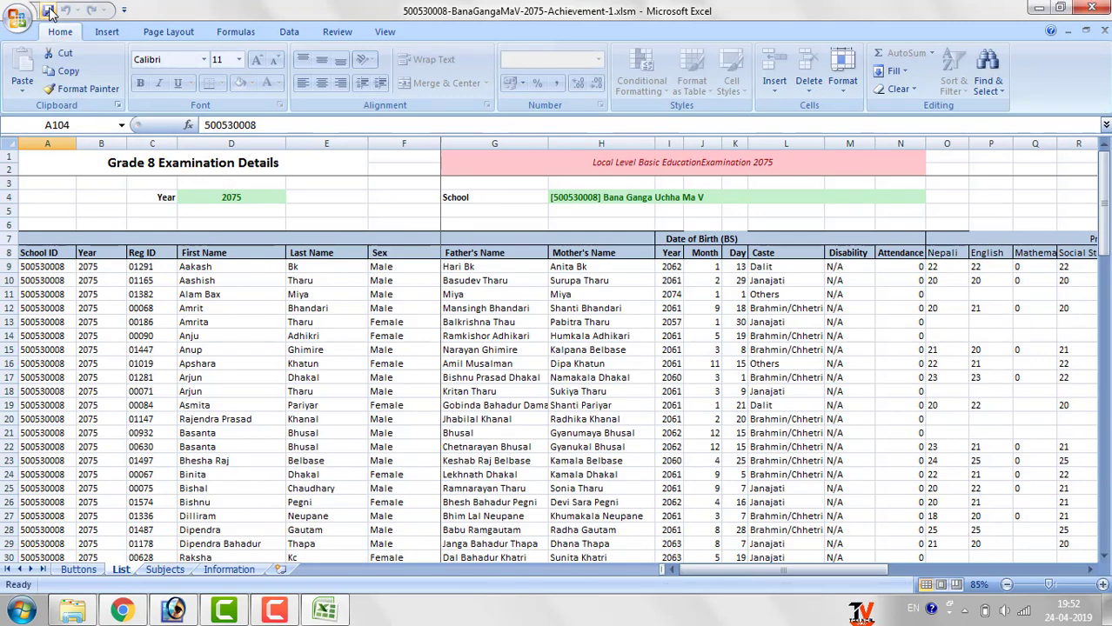
left_click(78, 570)
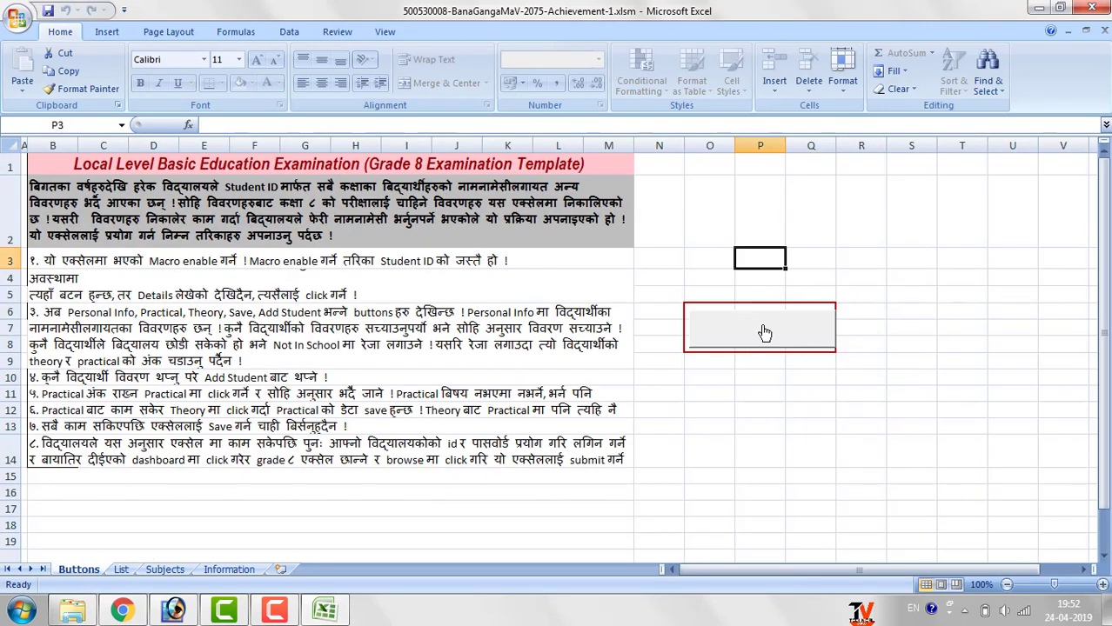
left_click(763, 333)
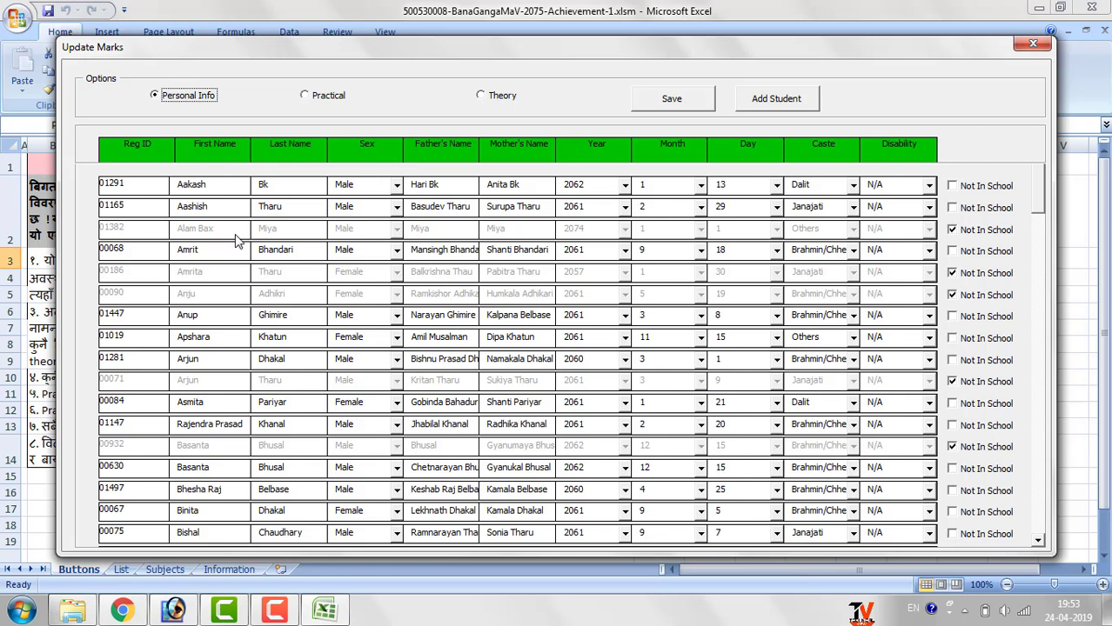
Untick the third student's Not In School box and delete the first name's second word.
left_click(953, 231)
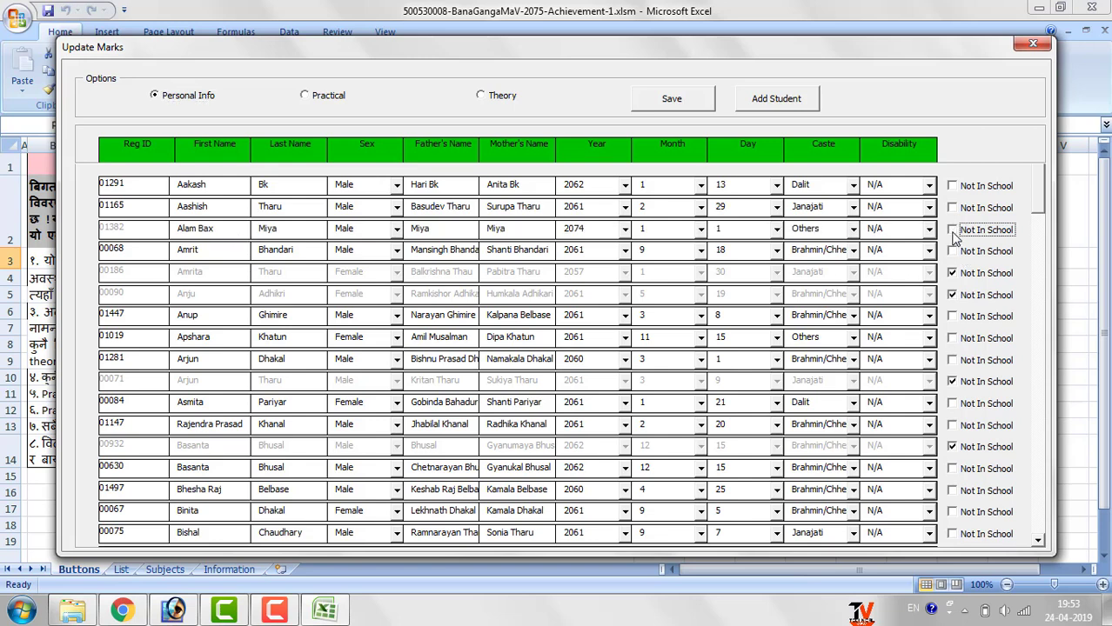
left_click(953, 232)
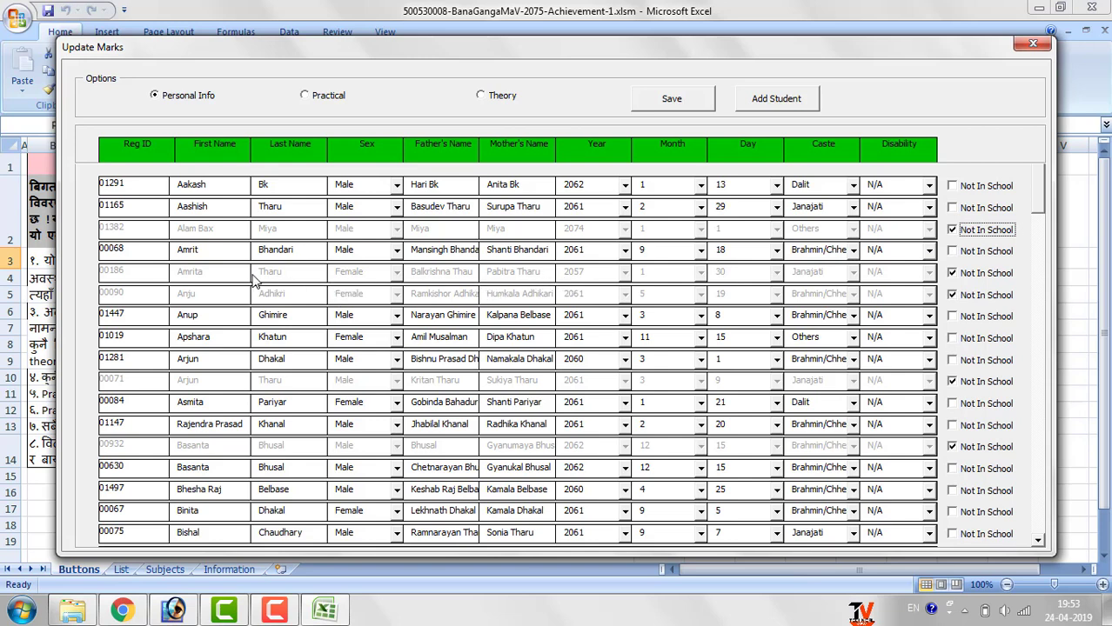
left_click(951, 230)
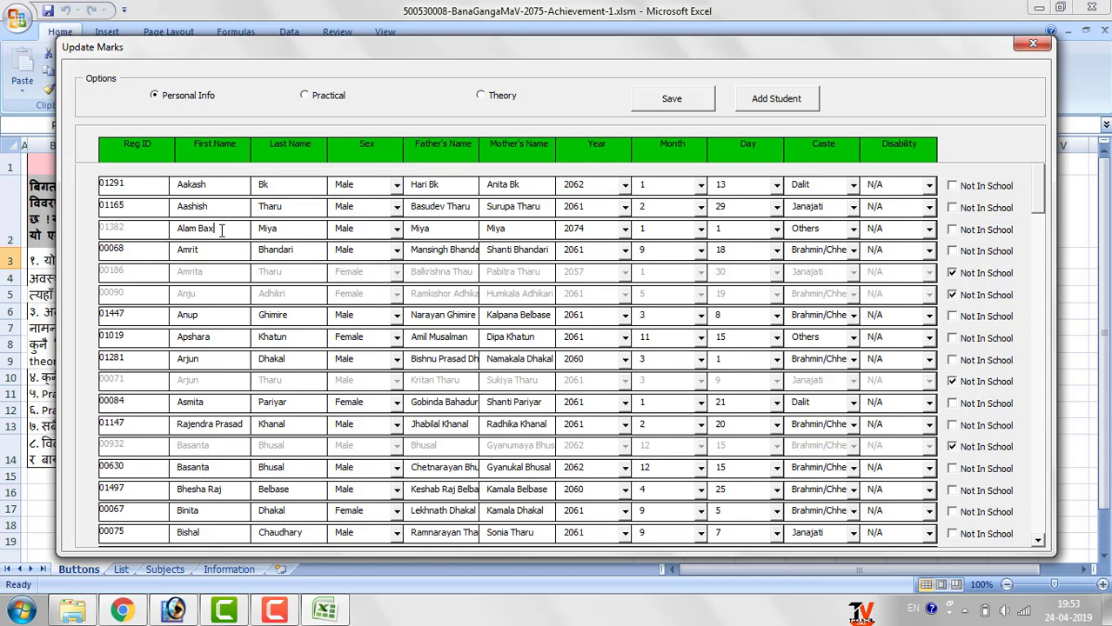
left_click_drag(214, 229, 198, 230)
key("BackSpace")
Keep Male and birth year 2074, then tick Not In School again for that student.
left_click(281, 233)
left_click(397, 233)
left_click(397, 237)
left_click(448, 228)
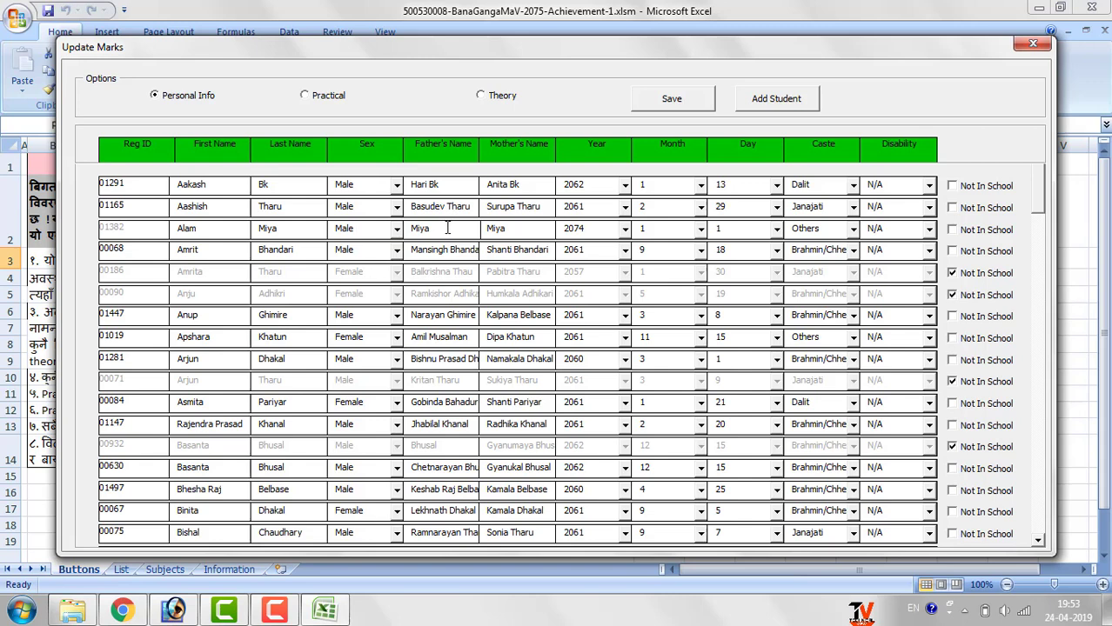
left_click(497, 242)
left_click(627, 232)
left_click(633, 242)
left_click(954, 232)
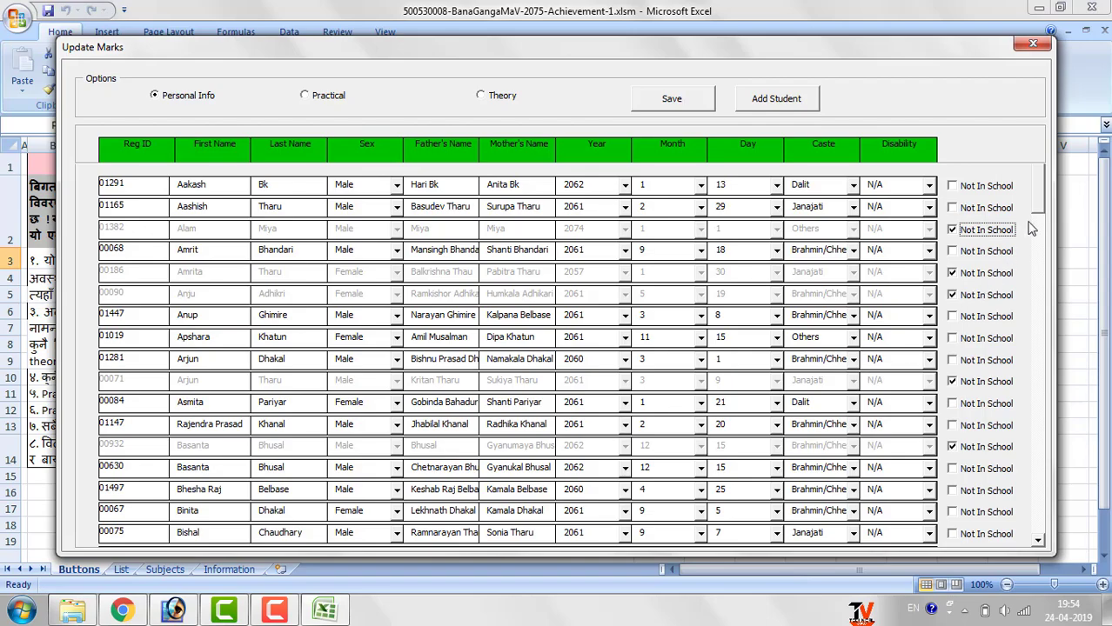
left_click_drag(1037, 200, 1047, 427)
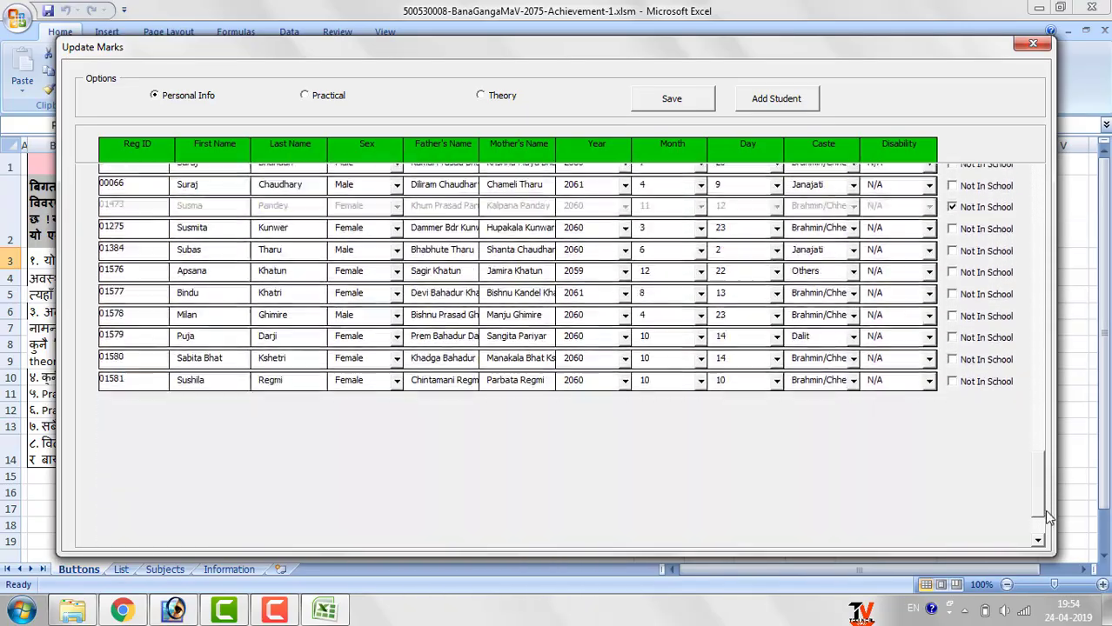
left_click_drag(1047, 427, 1044, 523)
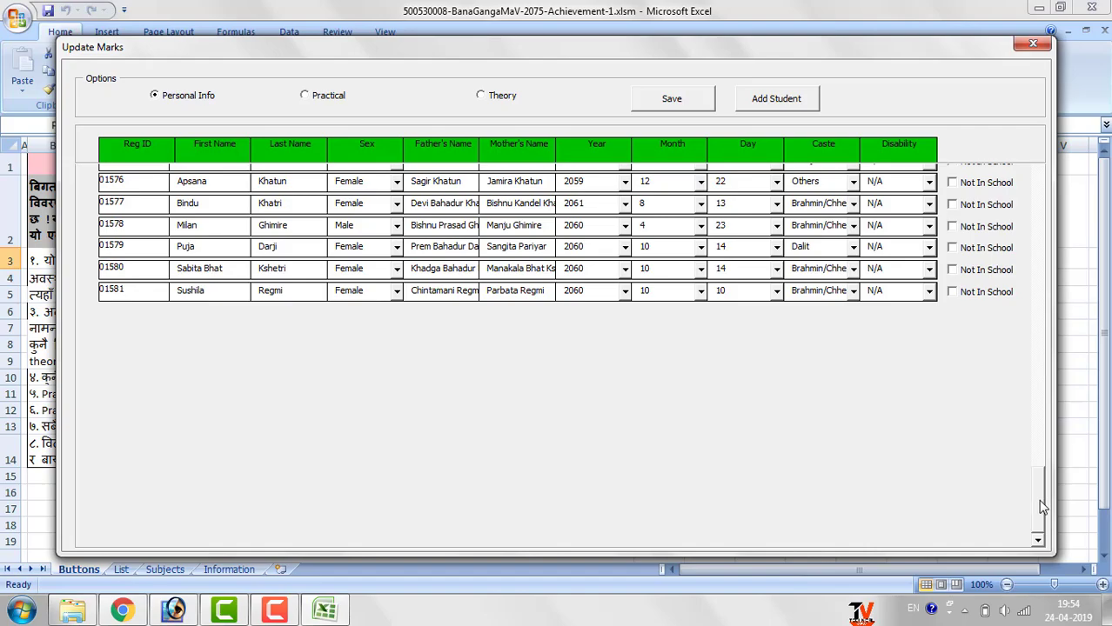
left_click_drag(1041, 507, 1043, 183)
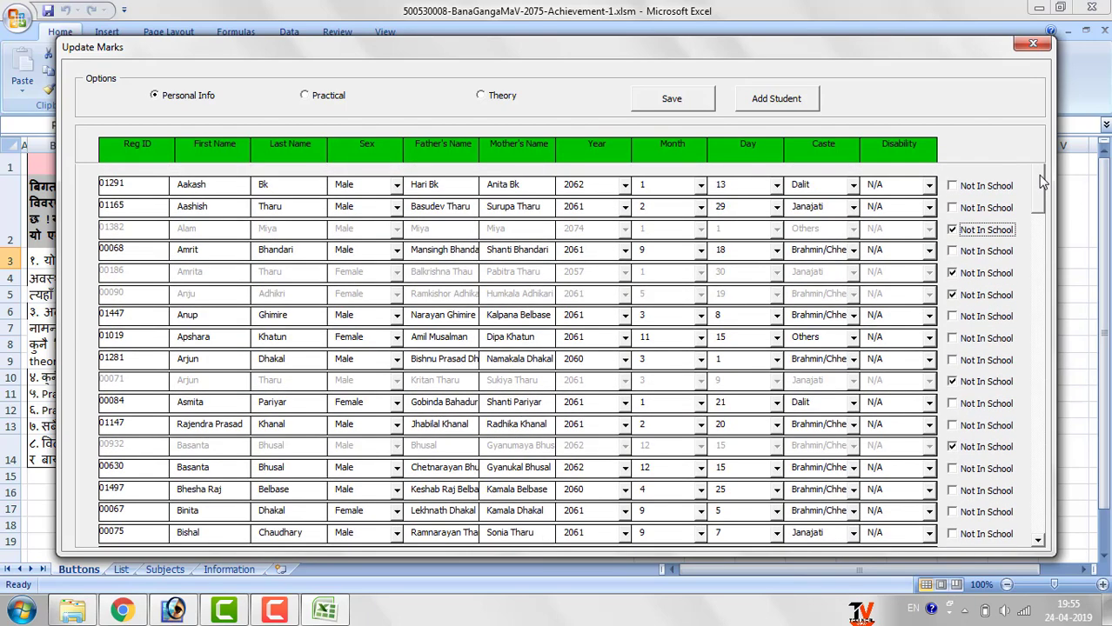
left_click_drag(657, 311, 775, 217)
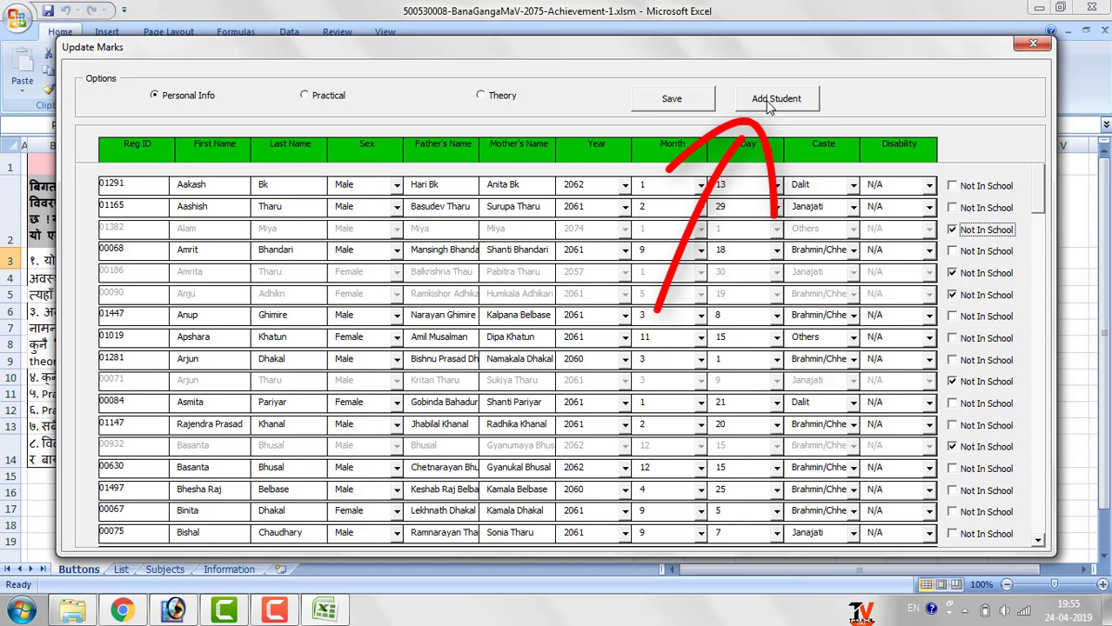
Enter the new student's first name, Male gender, and the father's and mother's names.
left_click(769, 101)
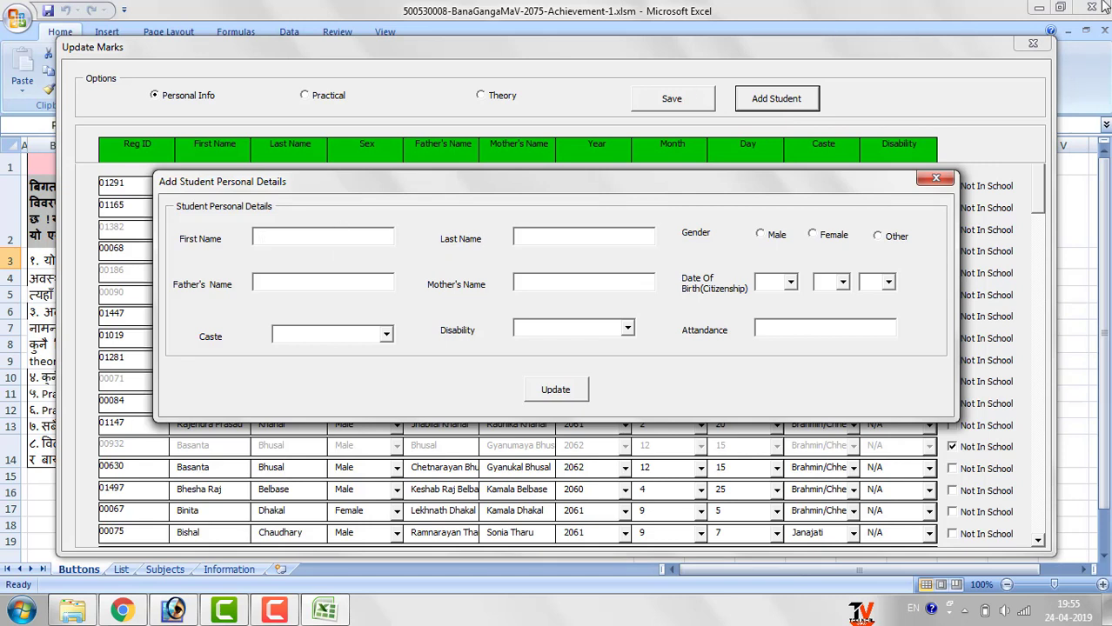
type("Tec")
type("hnical")
key("Tab")
left_click(762, 235)
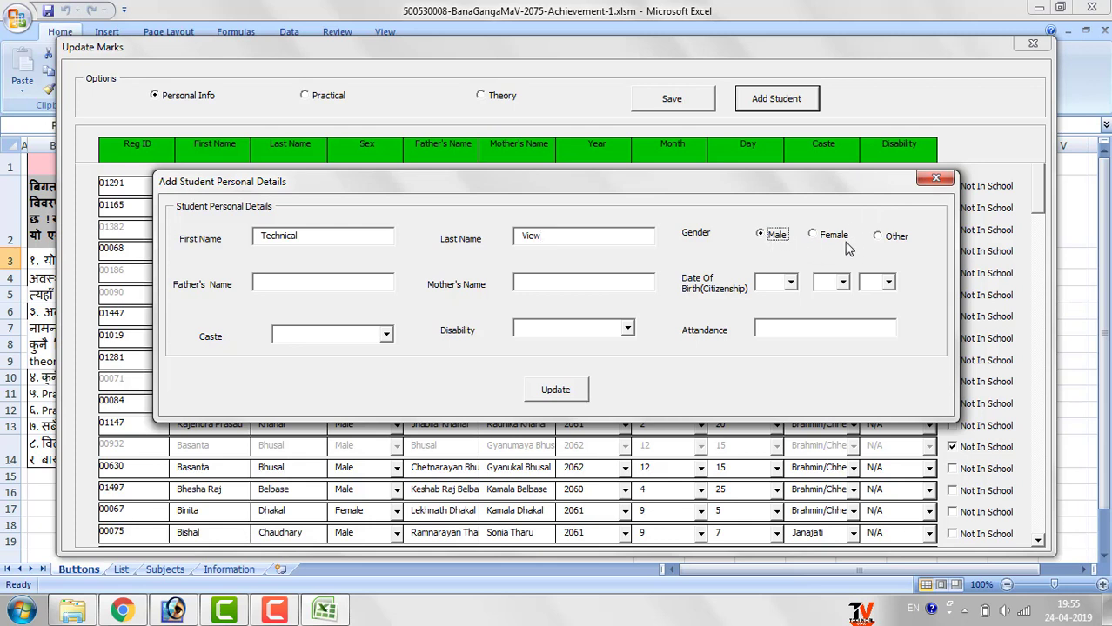
left_click(284, 288)
type("K")
type("rishna")
key("Tab")
type("Ghim")
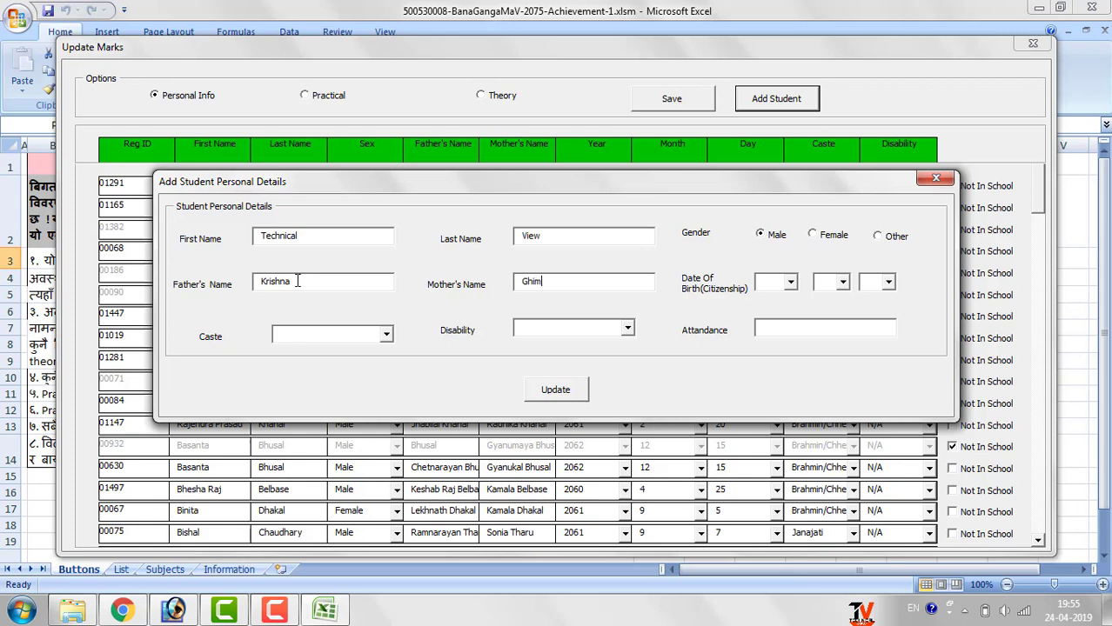
type("ire")
Set the student's birth date to year 2062, month 12, day 4.
left_click(764, 287)
left_click(764, 287)
type("2069")
key("Tab")
type("12")
left_click(882, 287)
left_click(879, 331)
Set caste Brahmin/Chhetri, disability N/A, attendance 166, and submit the new student with Update.
left_click(301, 340)
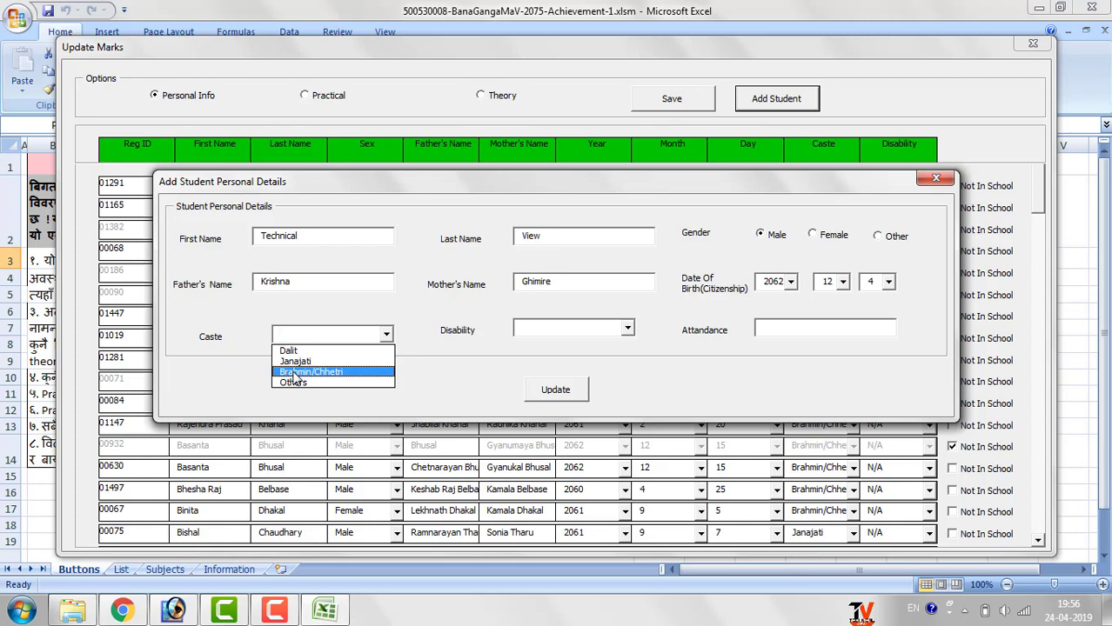
left_click(295, 374)
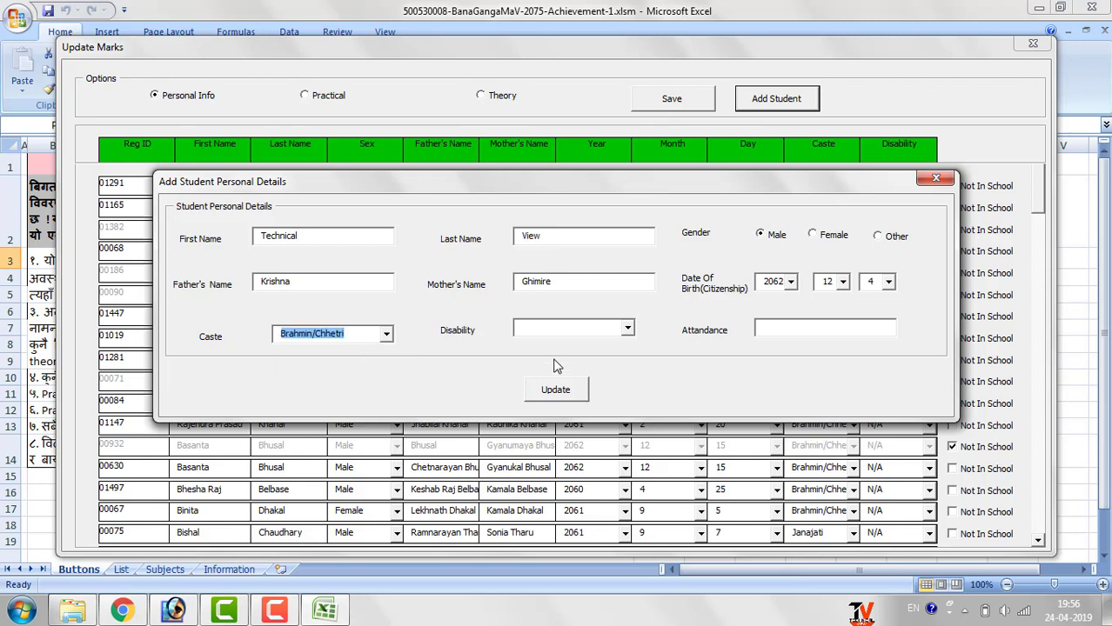
left_click(607, 337)
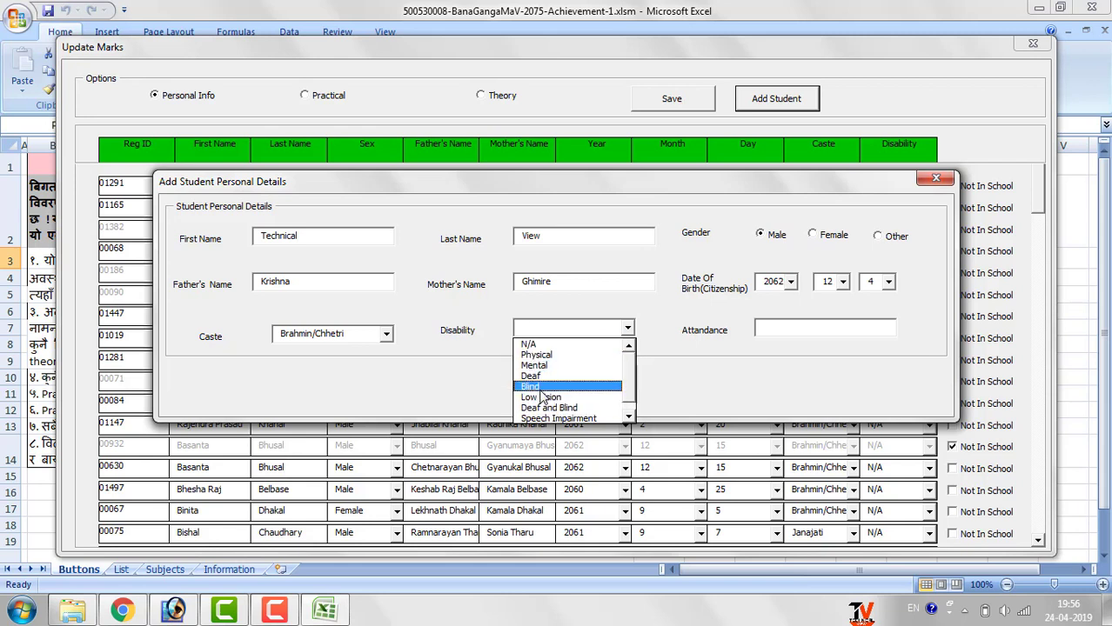
left_click(533, 345)
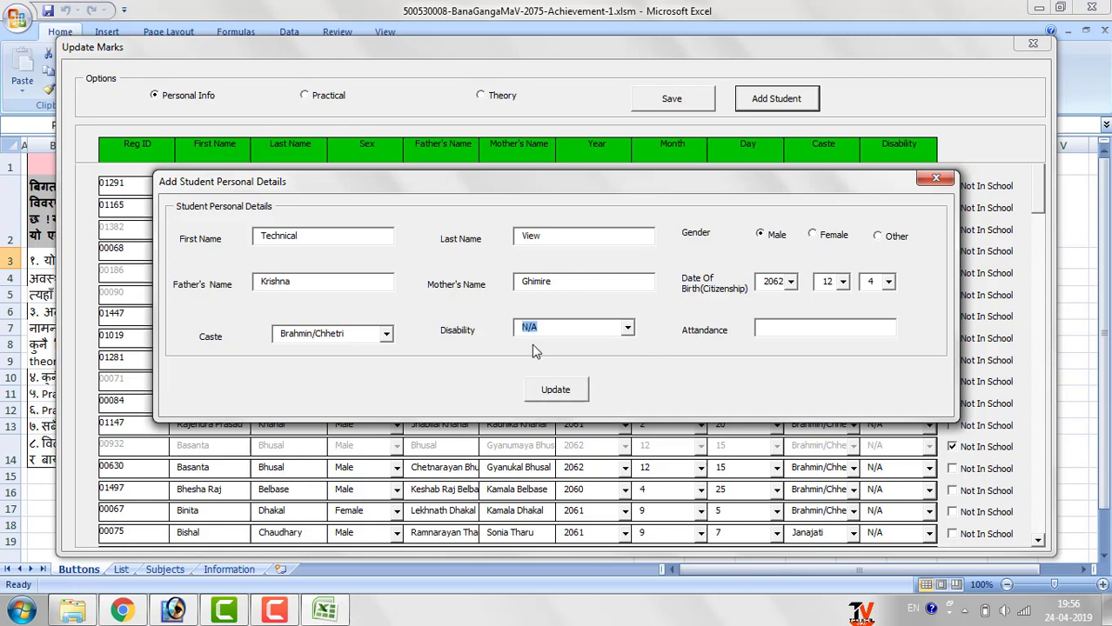
left_click(767, 331)
type("1")
type("6")
type("6")
left_click(548, 400)
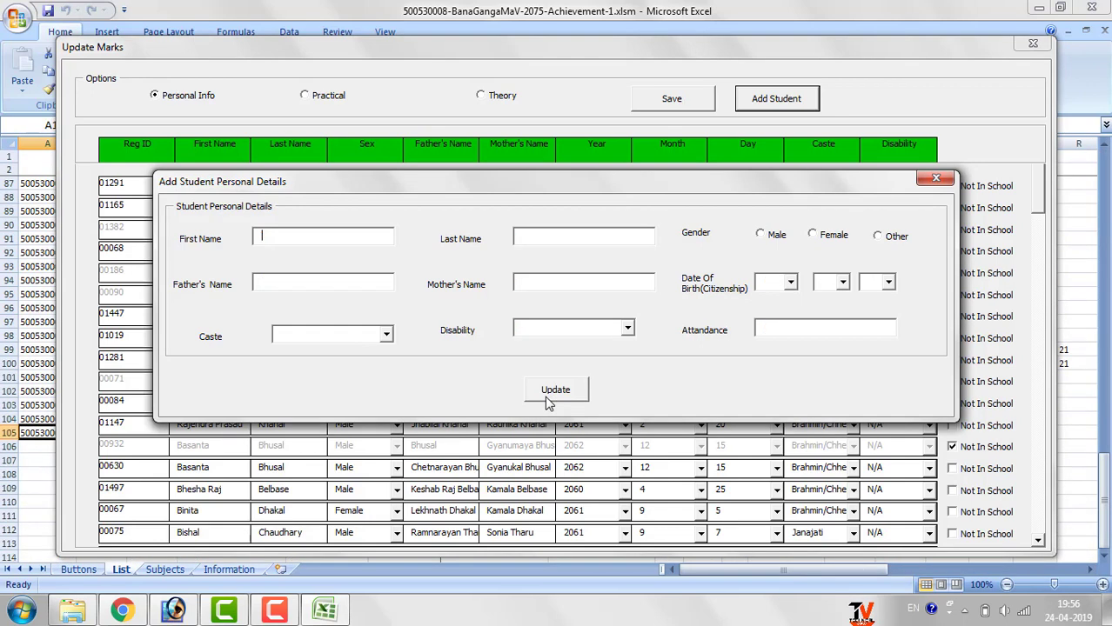
Close the Add Student dialog, save the edited details, and close Update Marks saving changes.
left_click(936, 179)
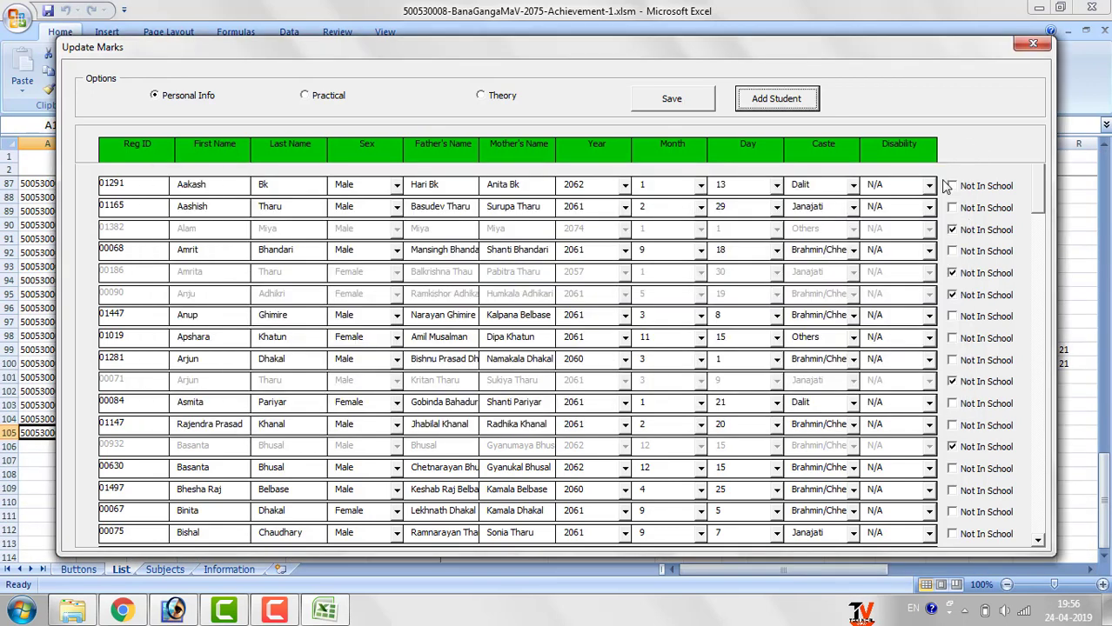
left_click_drag(1043, 202, 1042, 531)
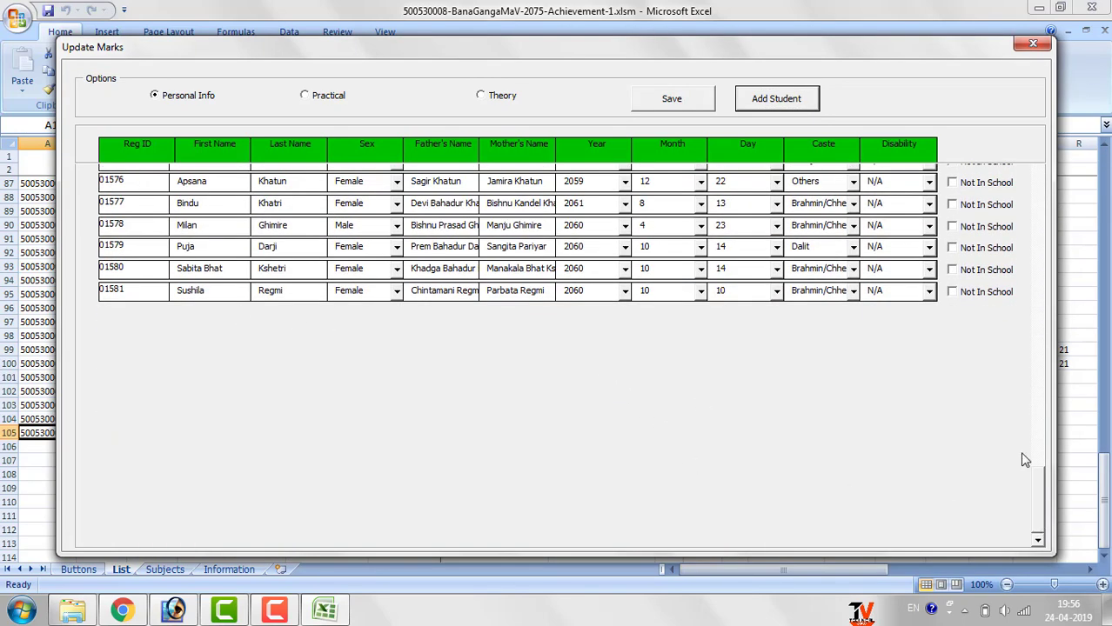
left_click_drag(1036, 503, 1052, 113)
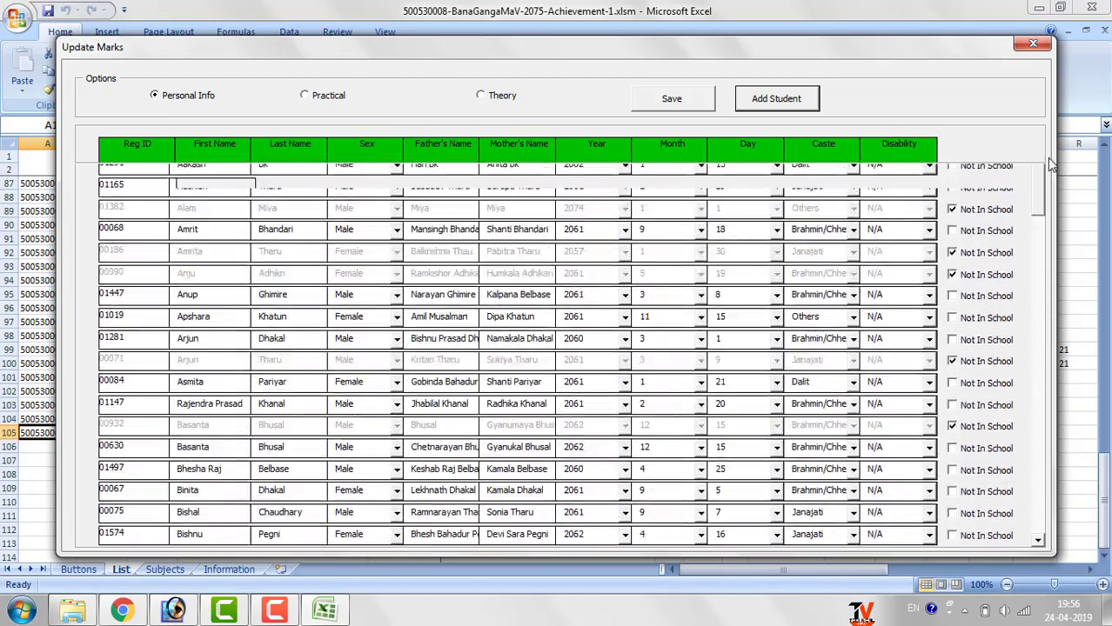
left_click(675, 109)
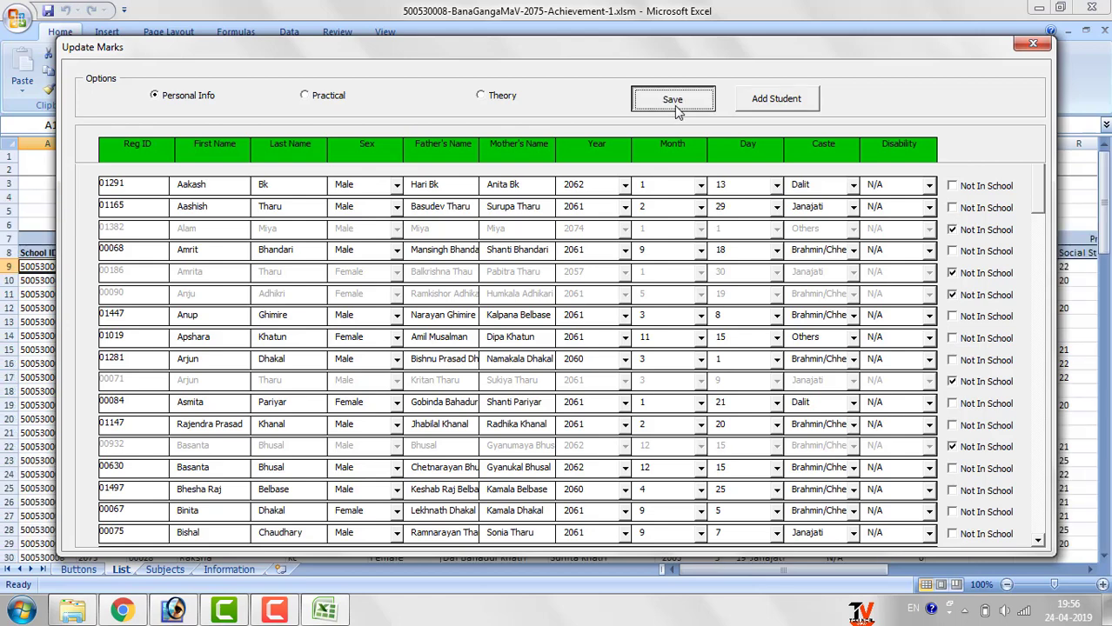
left_click(1033, 44)
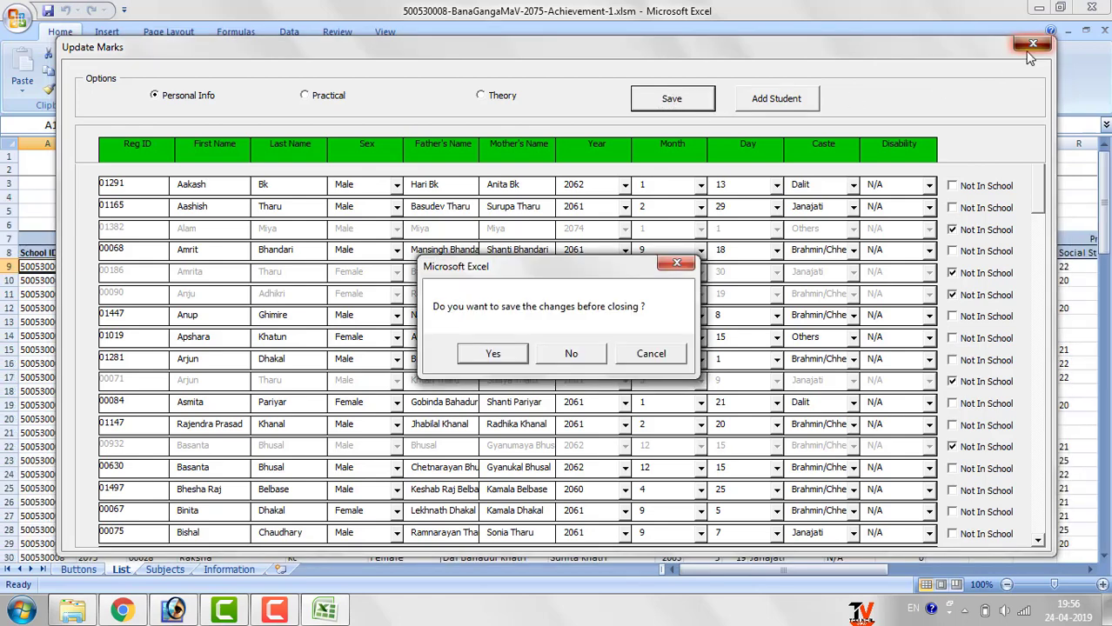
left_click(518, 351)
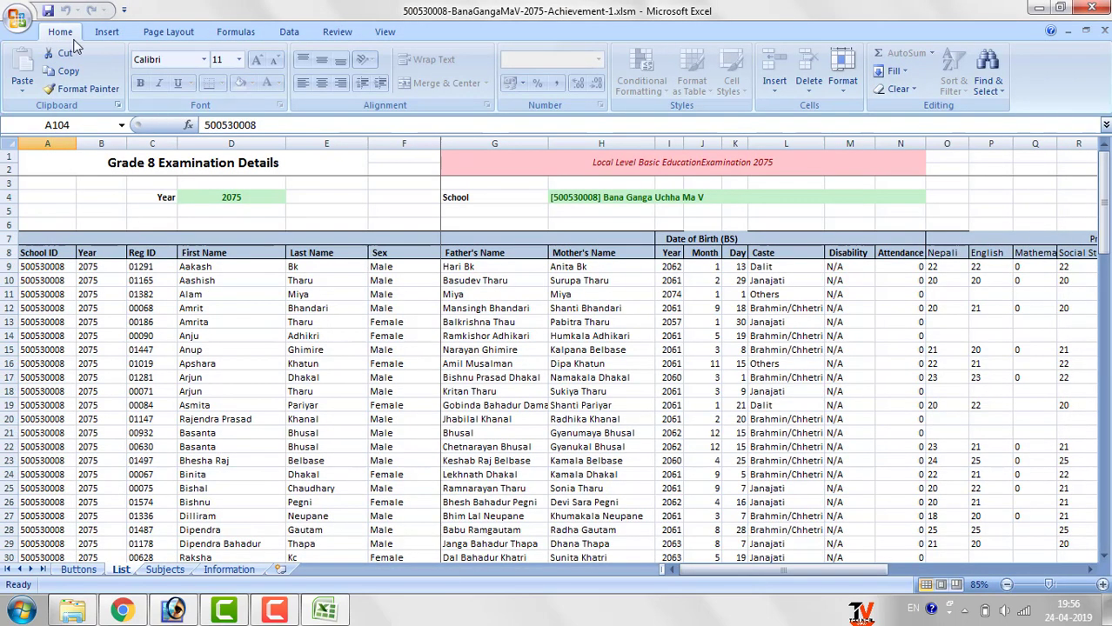
Save the workbook, then bring up the Update Marks form using the Buttons sheet button.
left_click(47, 11)
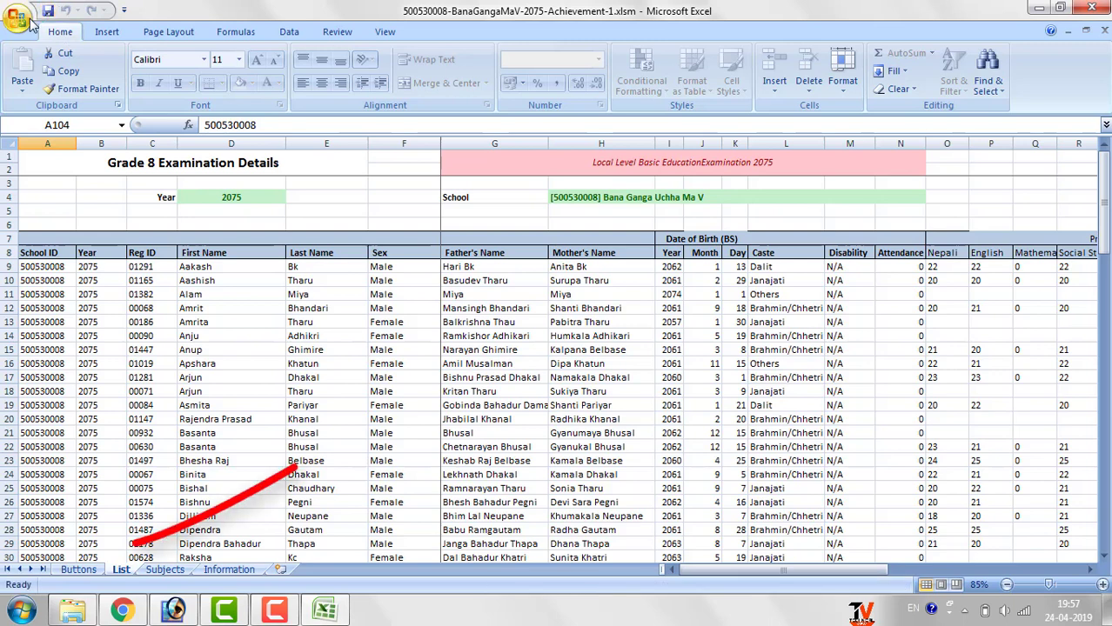
left_click(78, 569)
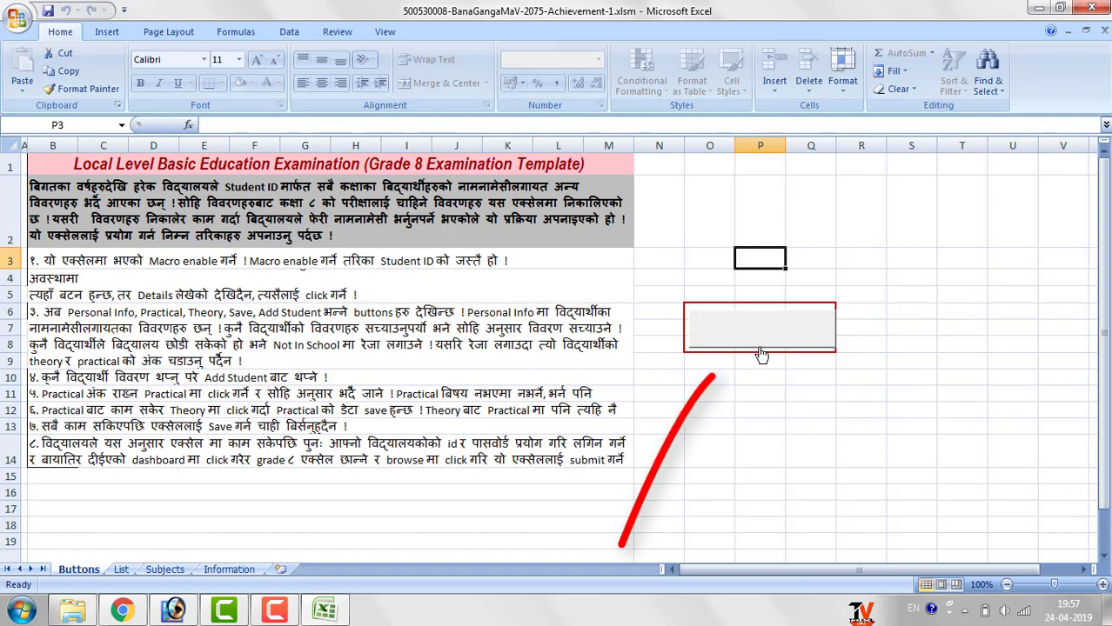
left_click(760, 346)
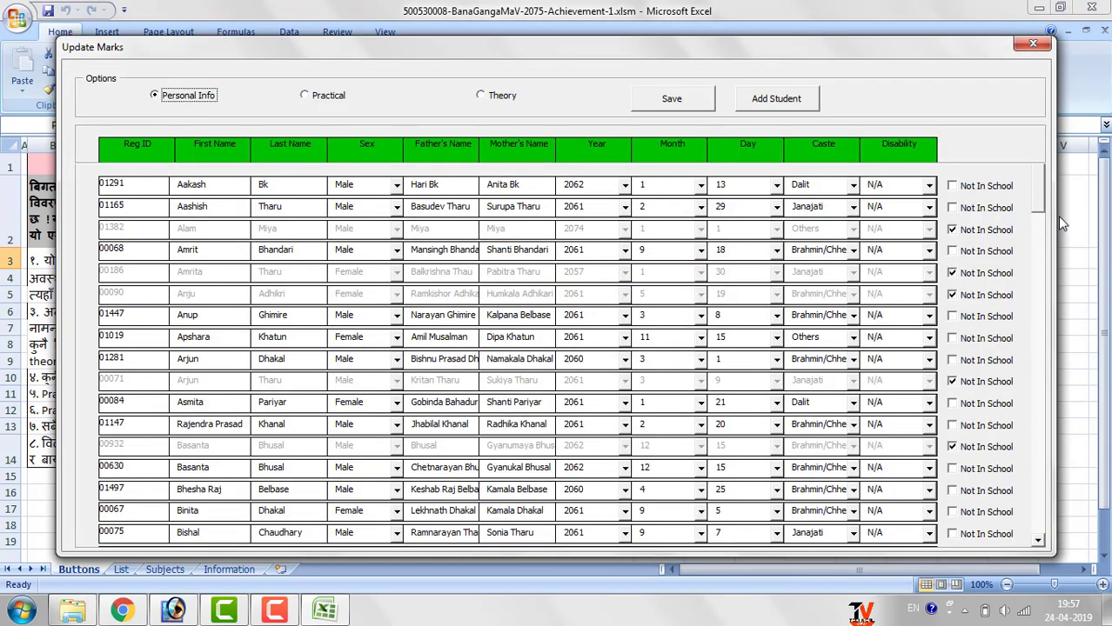
left_click_drag(1038, 196, 1028, 522)
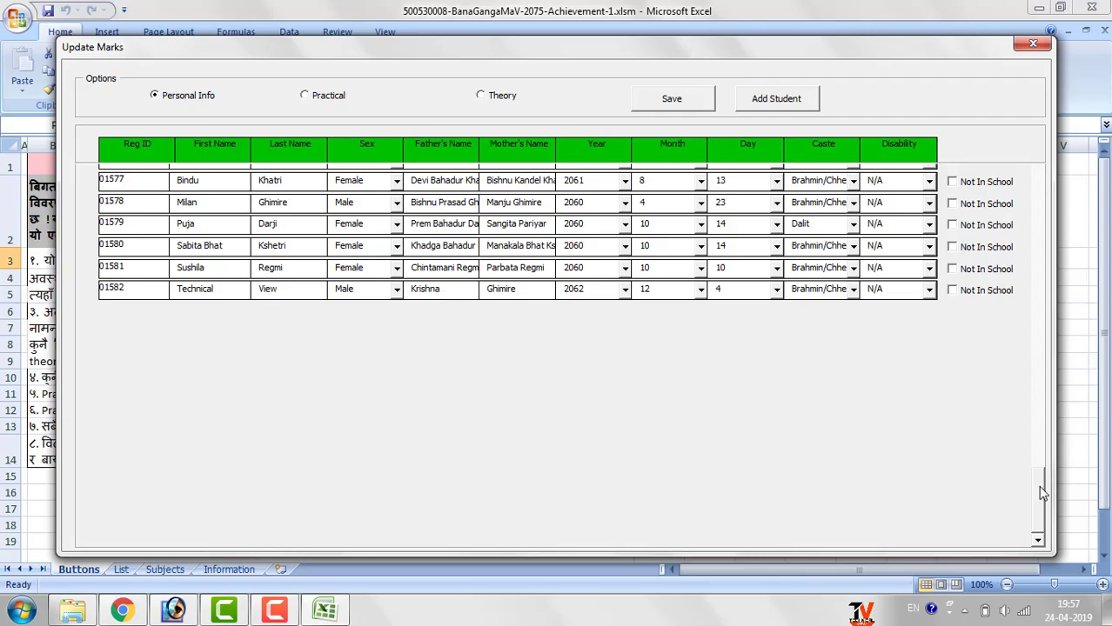
left_click_drag(1042, 493, 1060, 209)
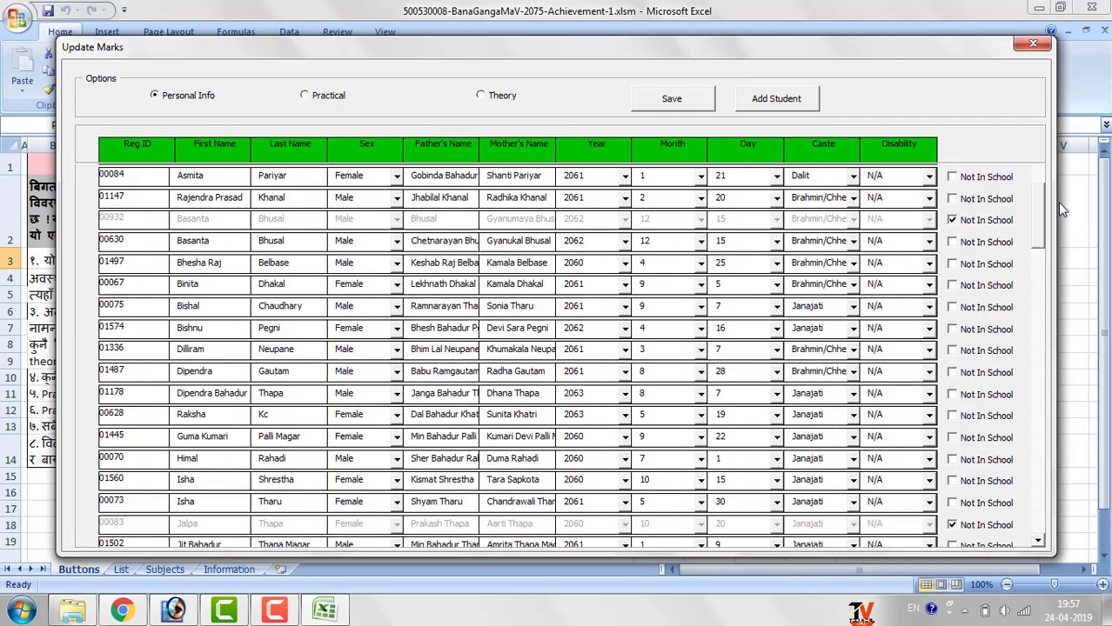
scroll(859, 220, "up", 5)
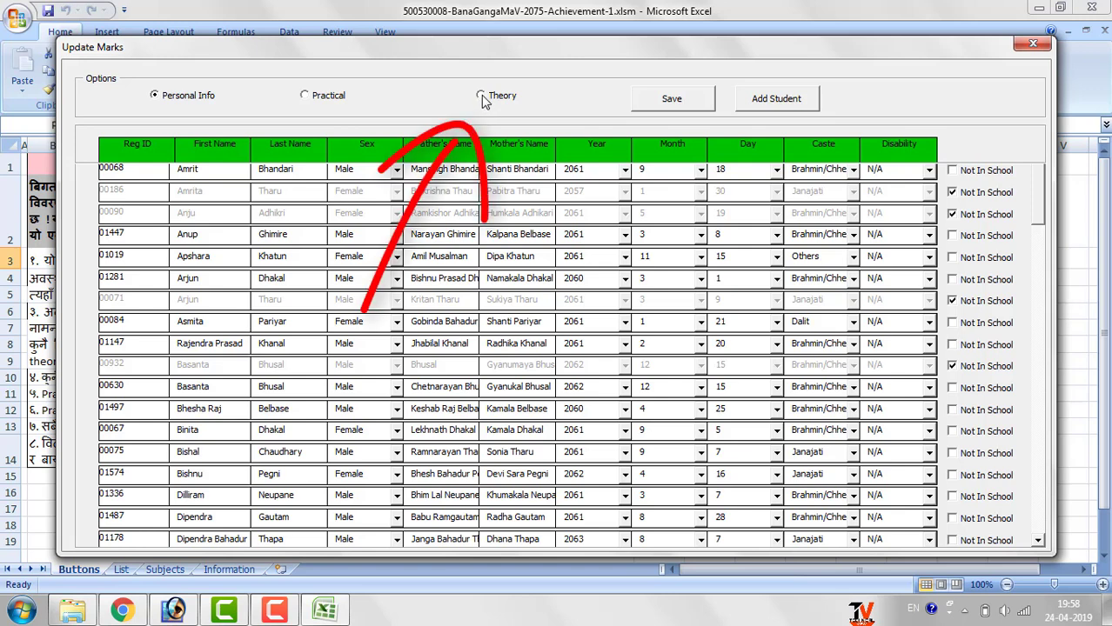
Switch the Update Marks form to the Theory view and scroll back to the top.
left_click(481, 96)
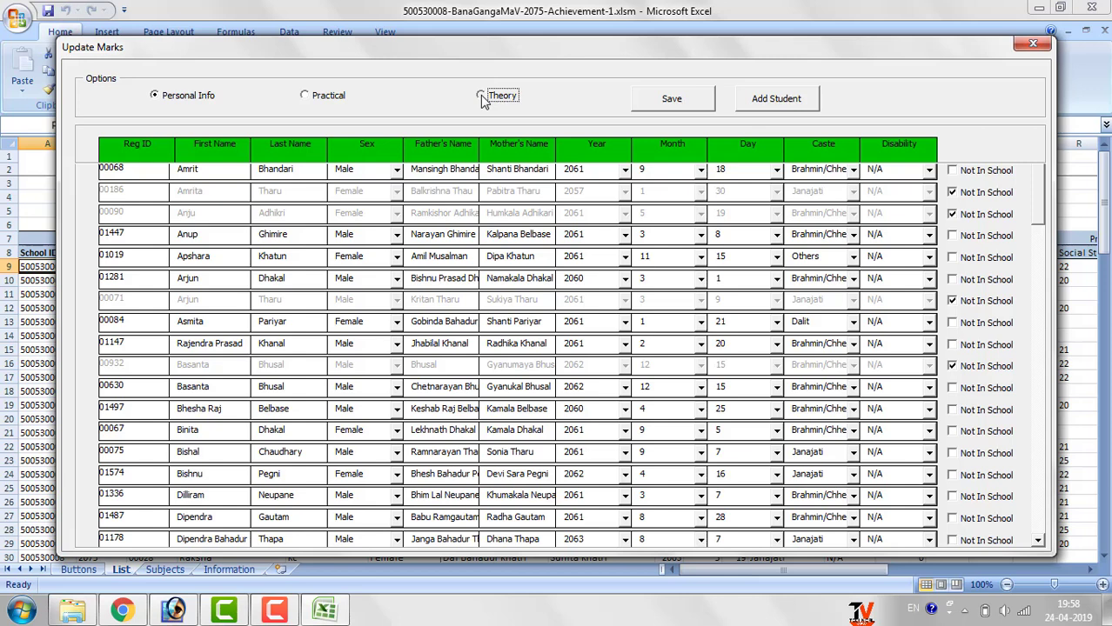
left_click(481, 95)
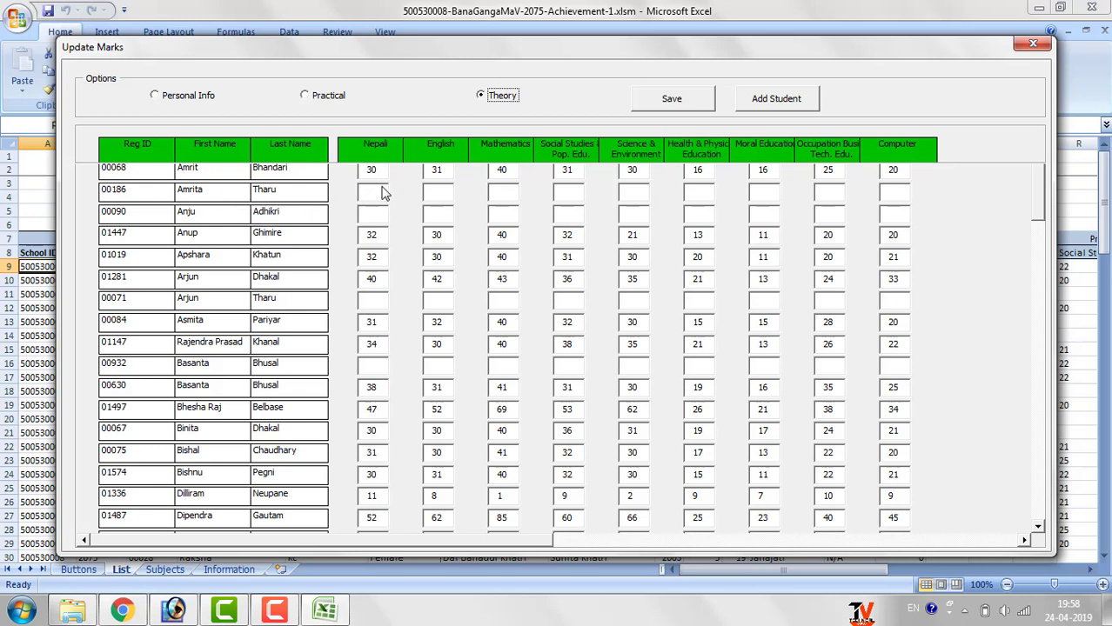
scroll(378, 172, "up", 2)
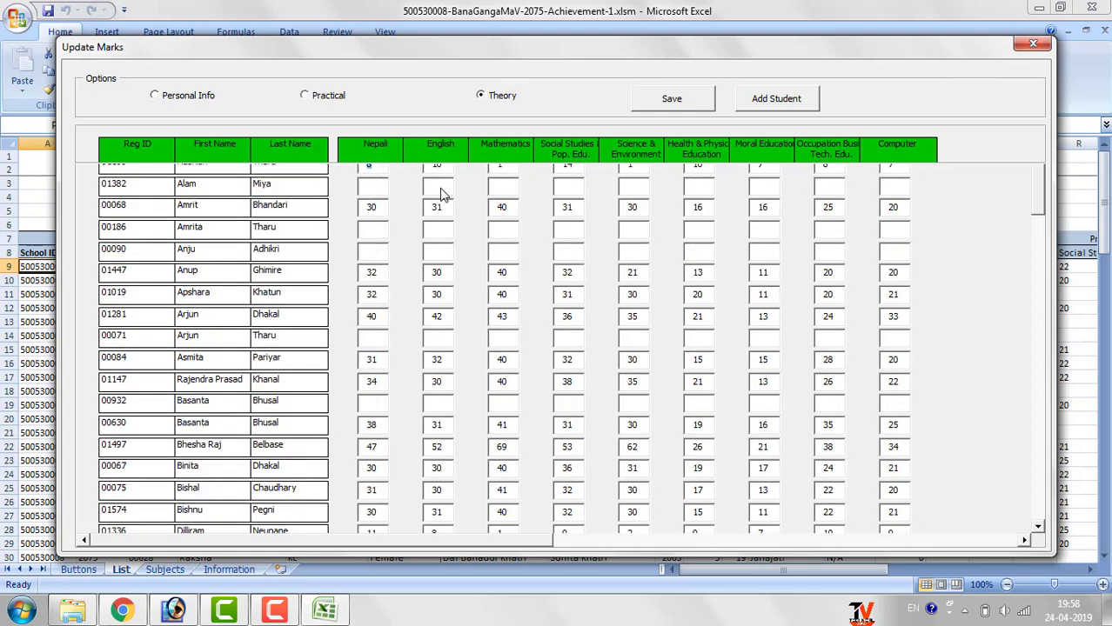
scroll(1043, 205, "up", 2)
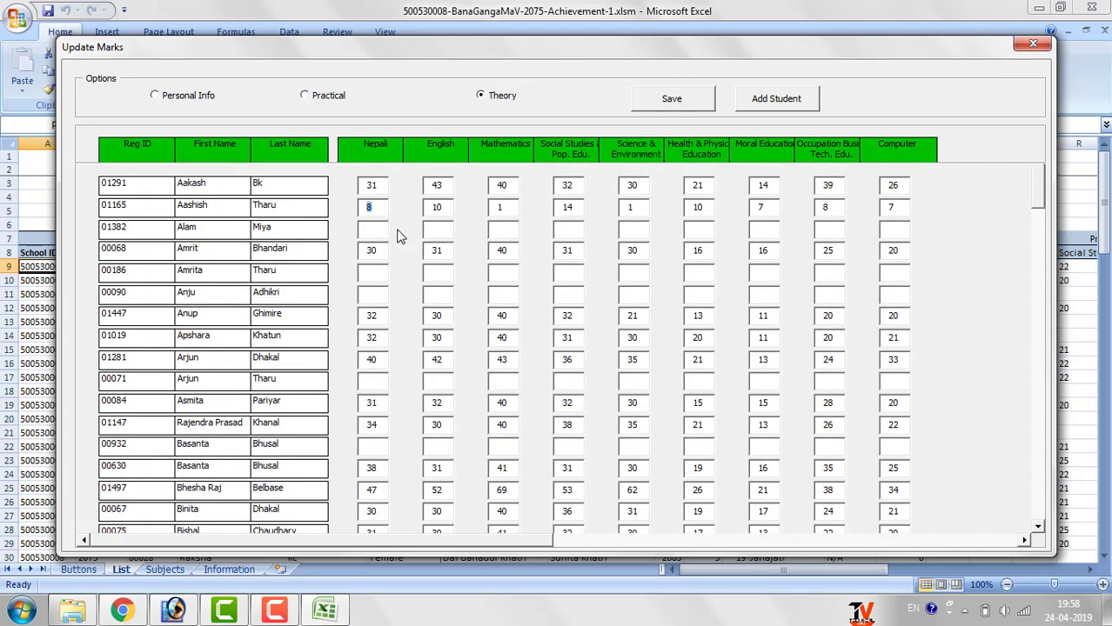
Review the students' Nepali and other theory marks without changing them, then save the theory marks.
left_click(388, 206)
key("Tab")
key("Tab")
key("Tab")
key("Tab")
key("Tab")
key("Tab")
key("Tab")
key("Tab")
double_click(372, 250)
left_click(371, 315)
left_click(493, 319)
left_click(671, 103)
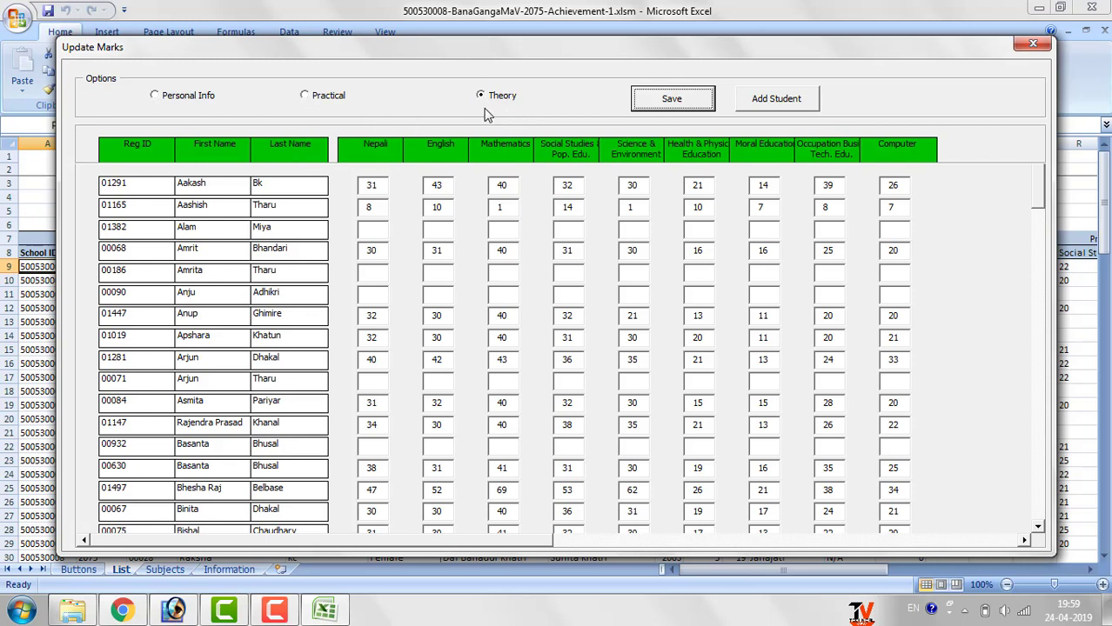
Close the marks form with Yes to keep changes, then reopen Update Marks via the Details button.
left_click(1031, 43)
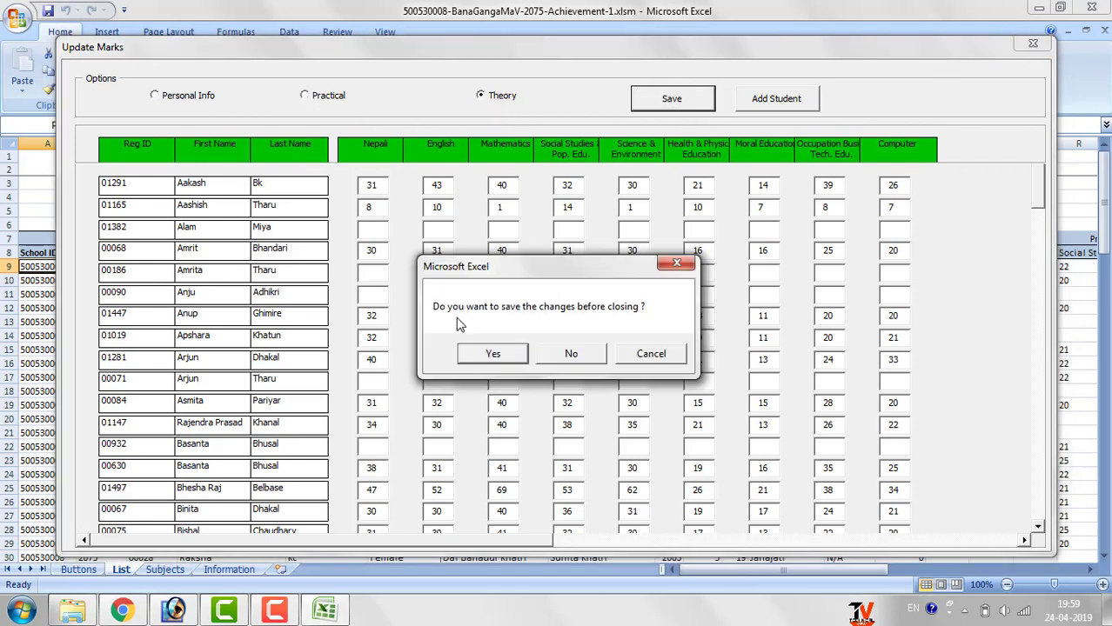
left_click(489, 364)
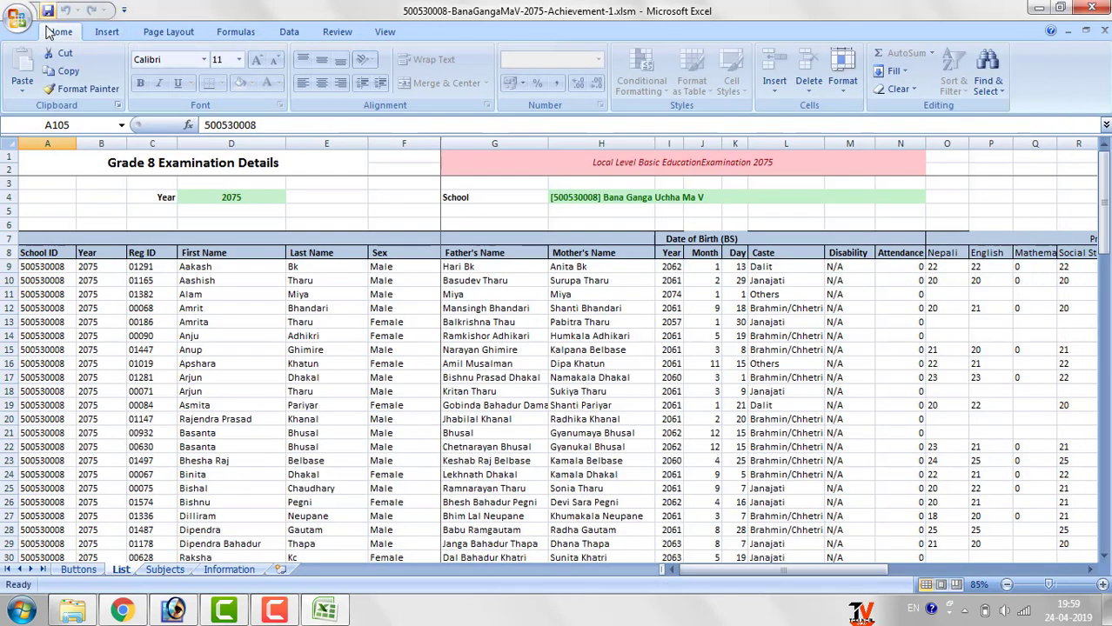
left_click(85, 571)
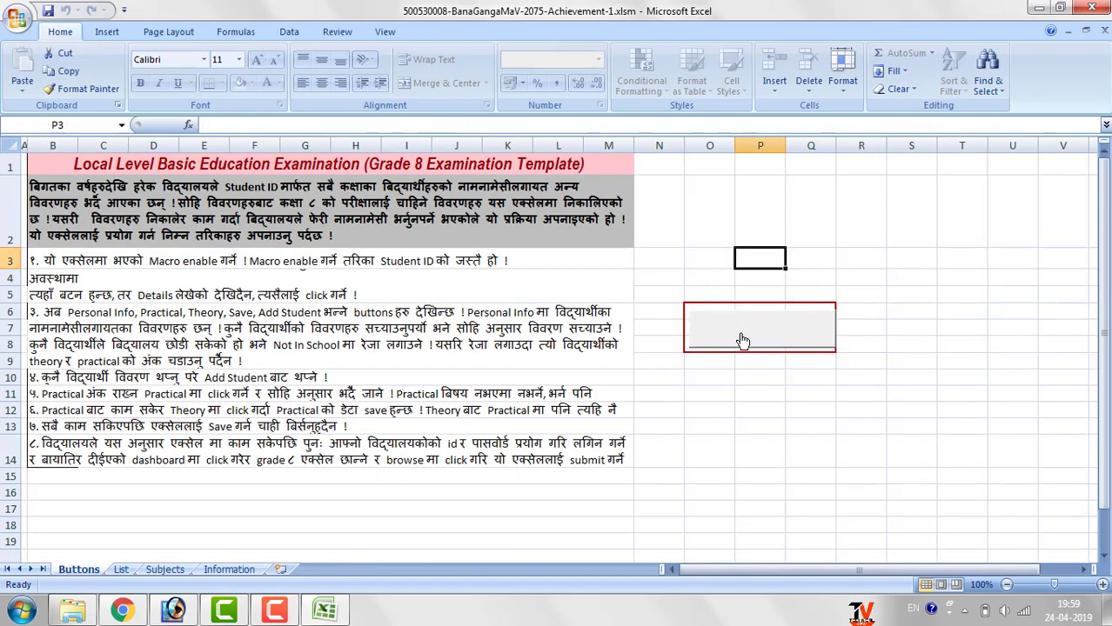
left_click(742, 340)
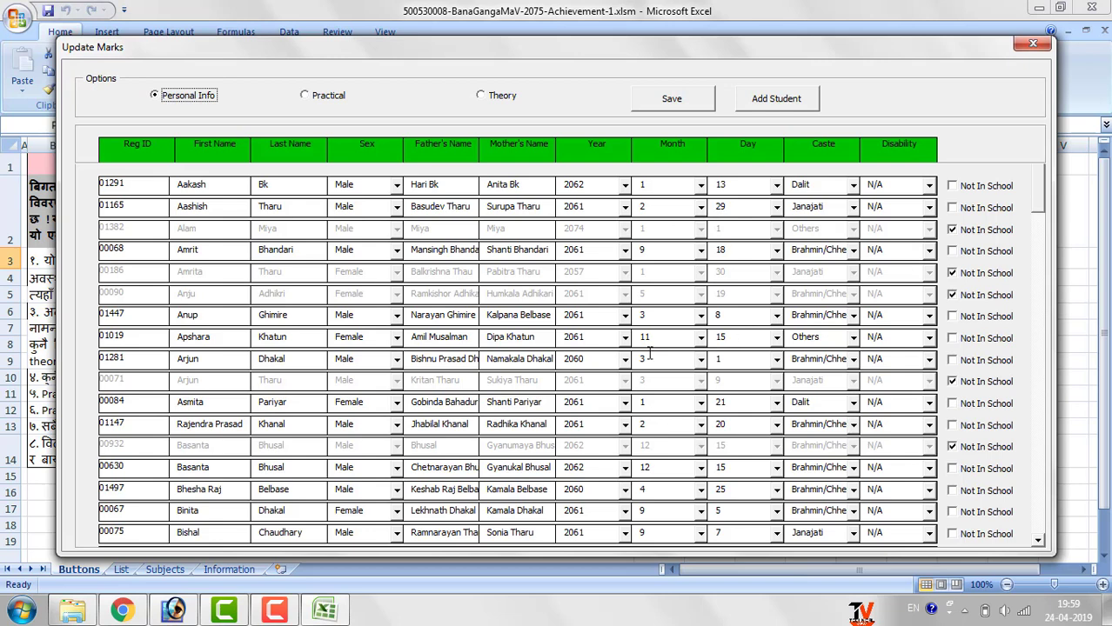
left_click_drag(513, 270, 455, 127)
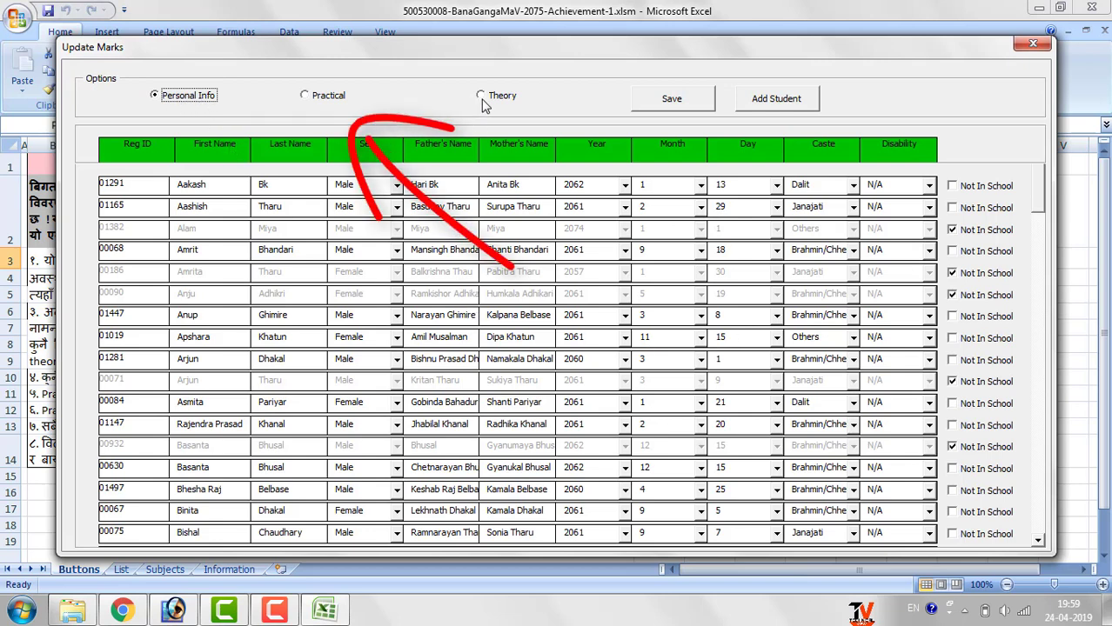
Switch the form to Practical marks and scroll down to the students with blank boxes.
left_click(306, 97)
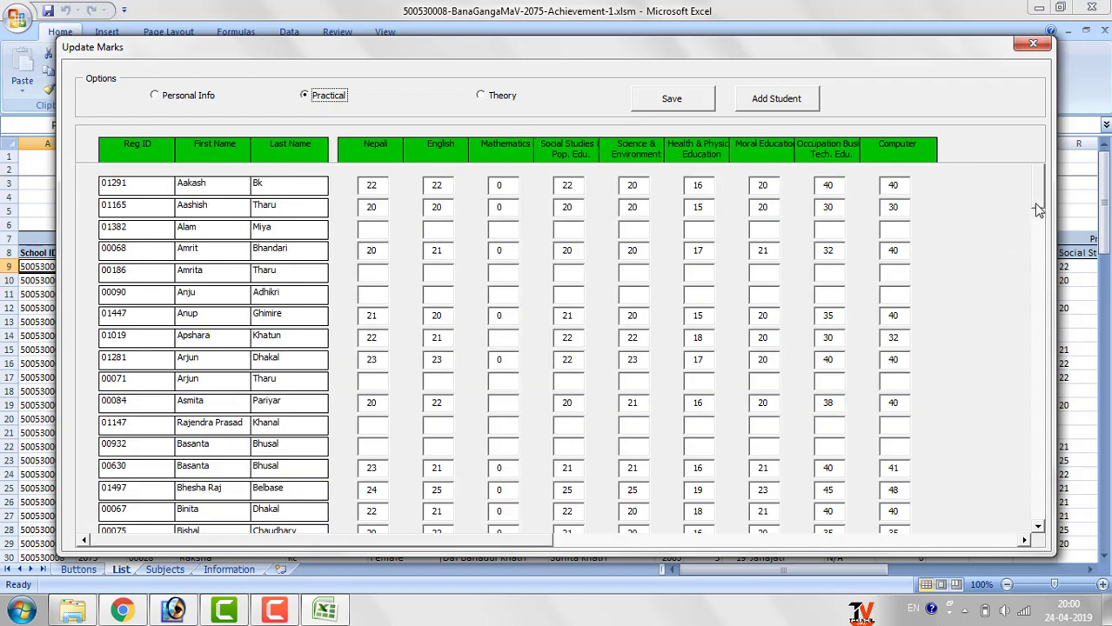
mouse_move(1039, 207)
left_mouse_down()
mouse_move(1039, 239)
mouse_move(987, 323)
left_mouse_up()
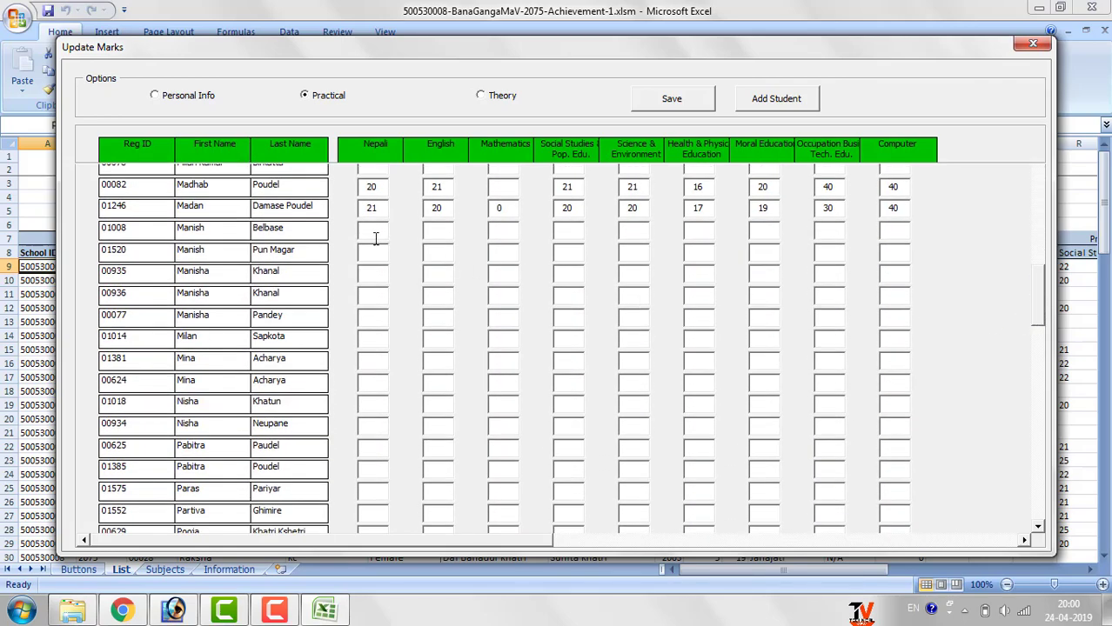
Begin the student's practical marks with Nepali 21 and English 23, skipping Mathematics.
left_click(374, 233)
type("2")
type("1")
key("Tab")
type("23")
key("Tab")
key("Tab")
type("212")
type("1")
Enter the remaining practical marks, correcting Occupation to 18 and clearing the invalid Computer 80.
key("Tab")
type("1")
type("6")
key("Tab")
type("1")
type("9")
key("Tab")
type("1")
type("81")
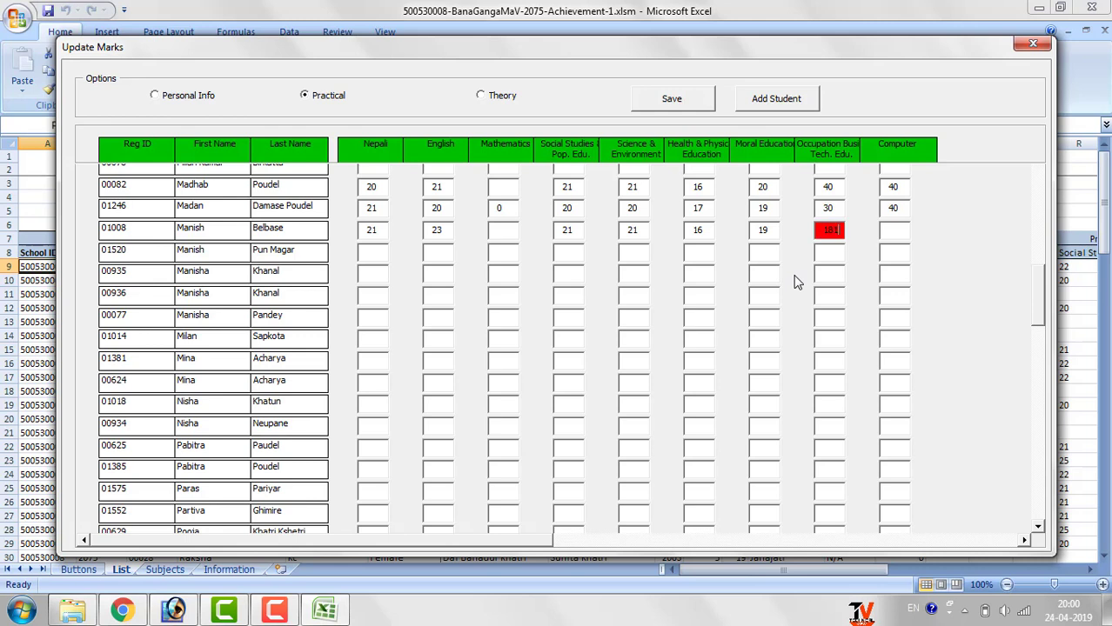
key("BackSpace")
type("8")
type("0")
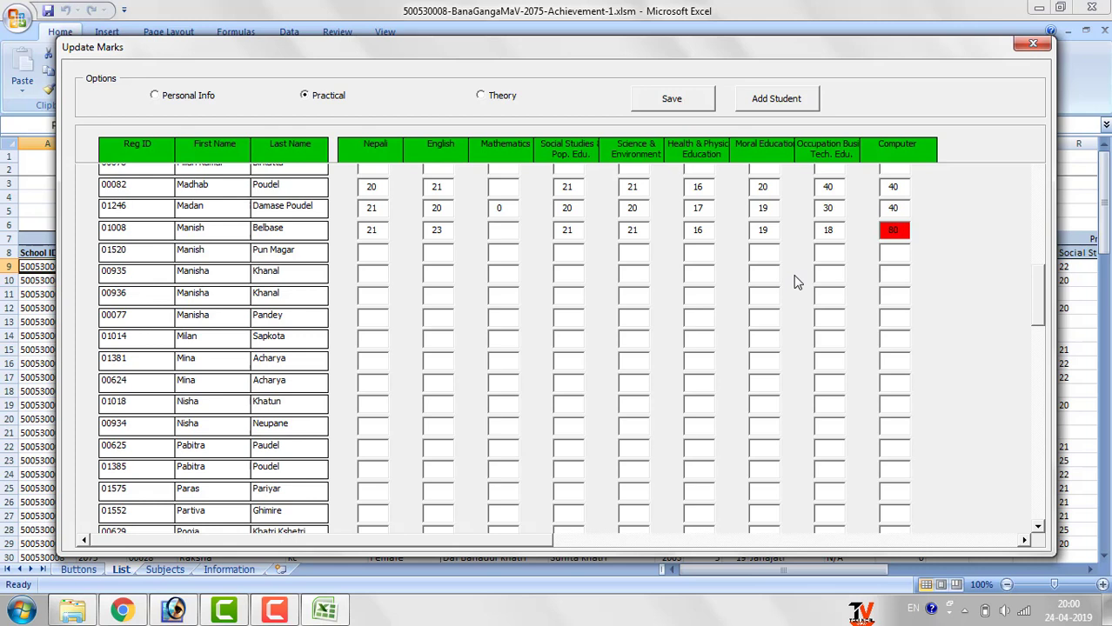
key("BackSpace")
key("BackSpace")
key("Tab")
Save the newly entered practical marks and return the form to the Personal Info view.
left_click_drag(1036, 300, 1041, 438)
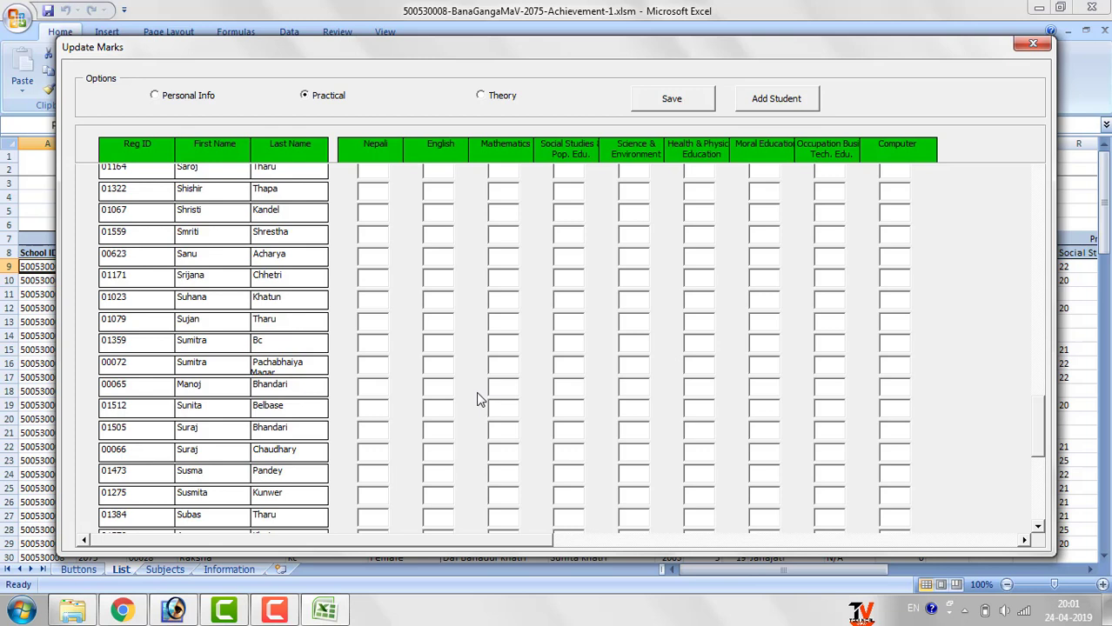
left_click(695, 106)
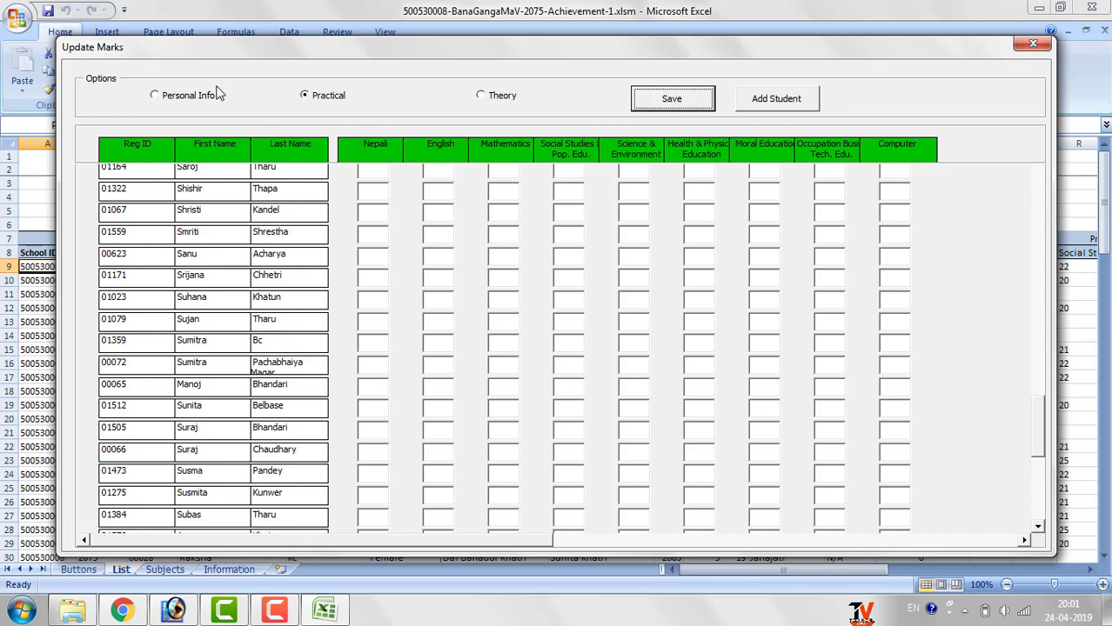
left_click(159, 100)
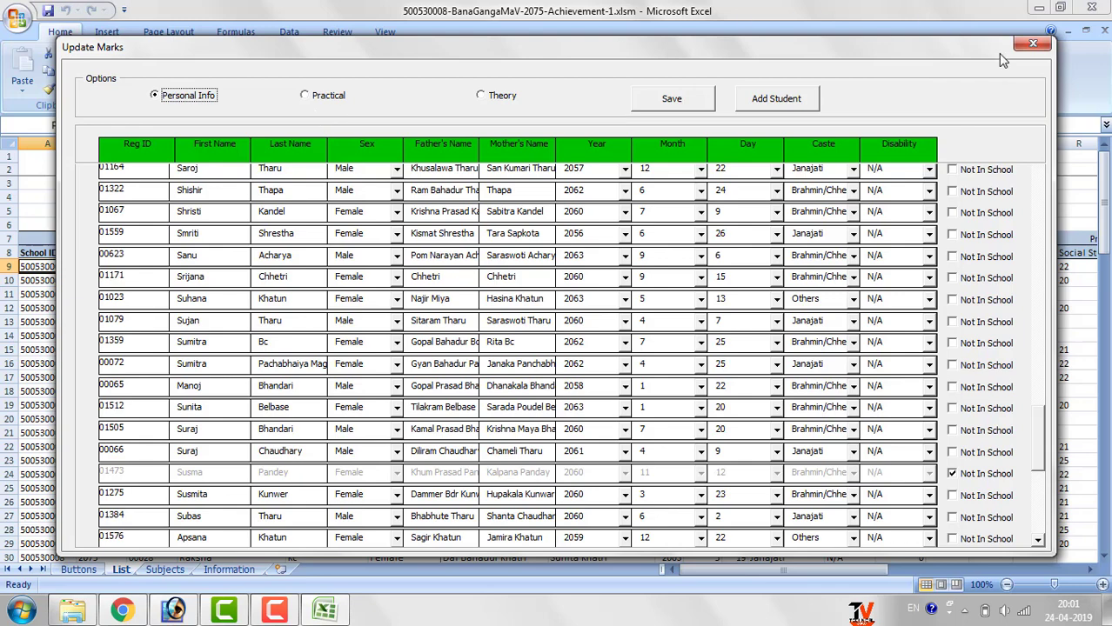
Close the form keeping its changes, save the achievement workbook, and quit Excel.
left_click(1034, 47)
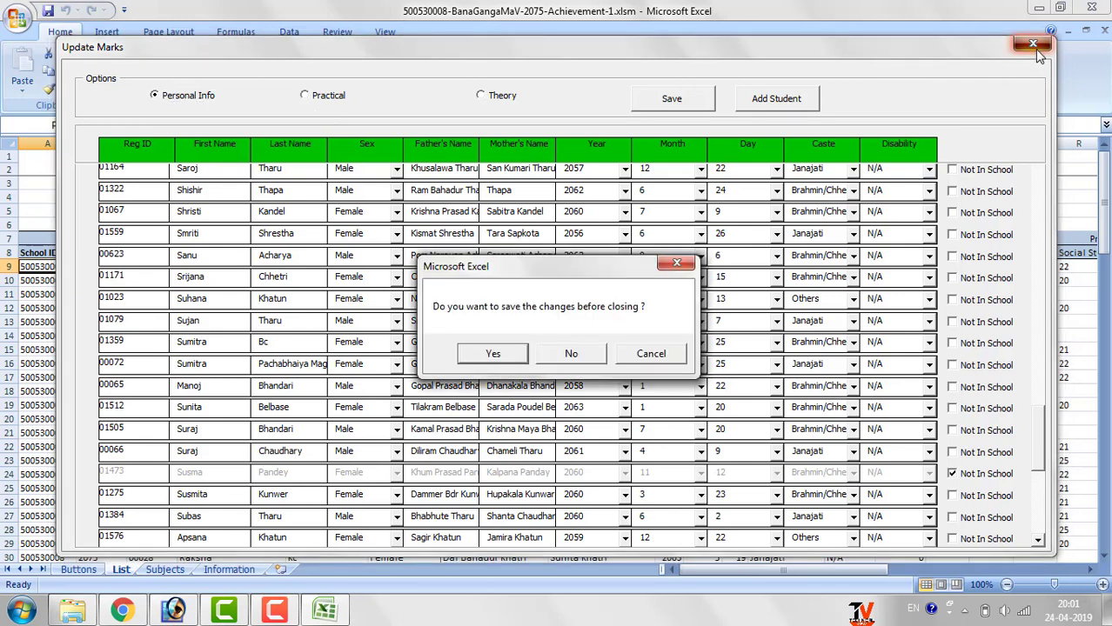
left_click(514, 353)
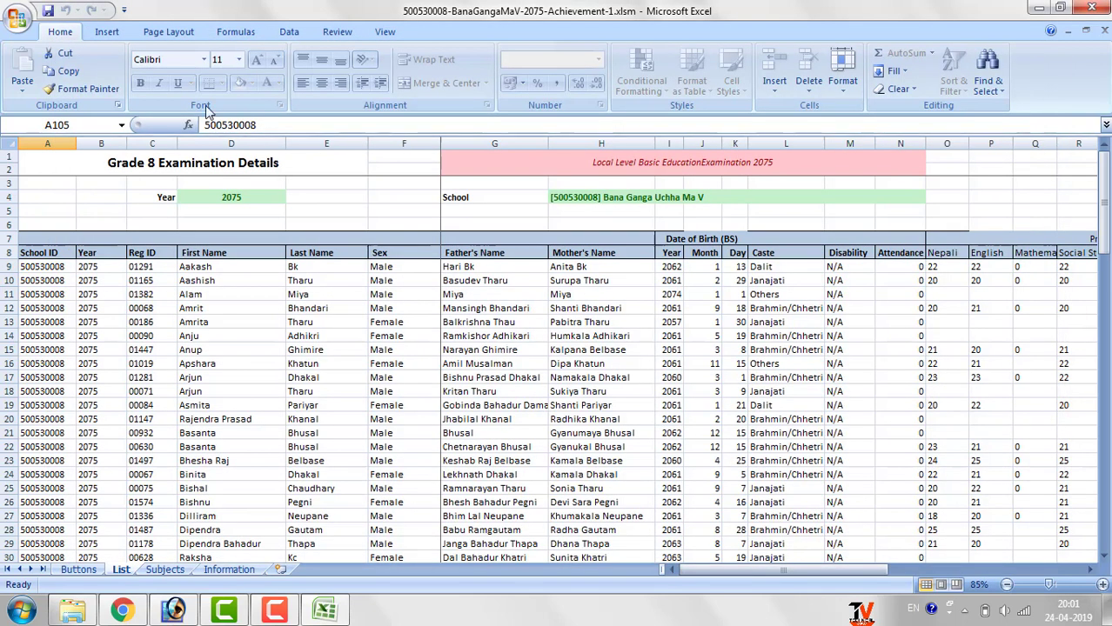
left_click(49, 12)
left_click(1093, 8)
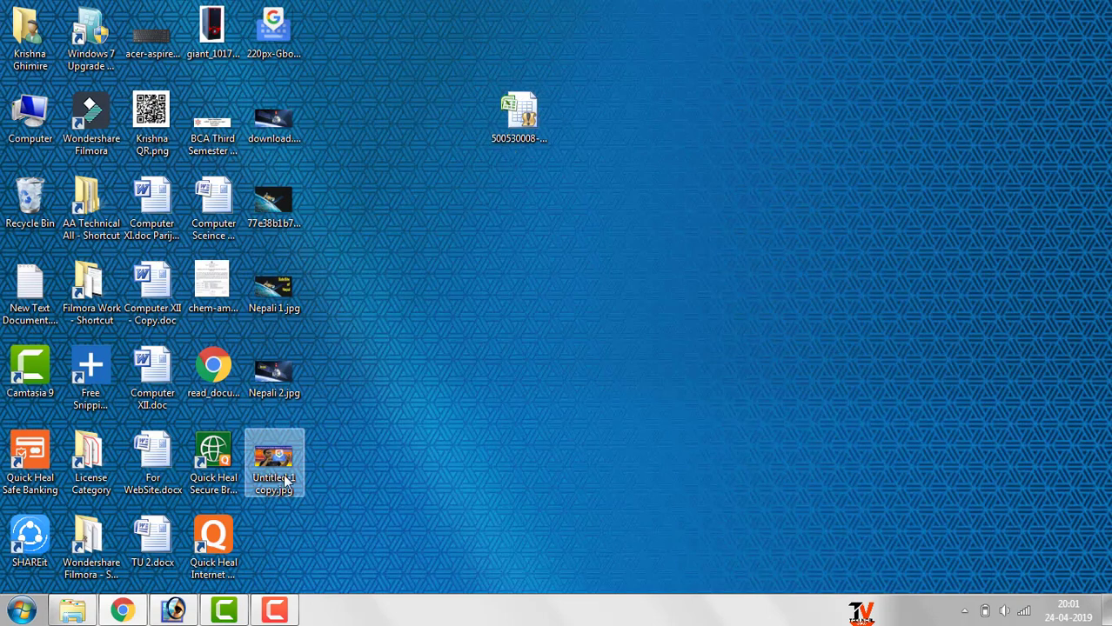
mouse_move(126, 615)
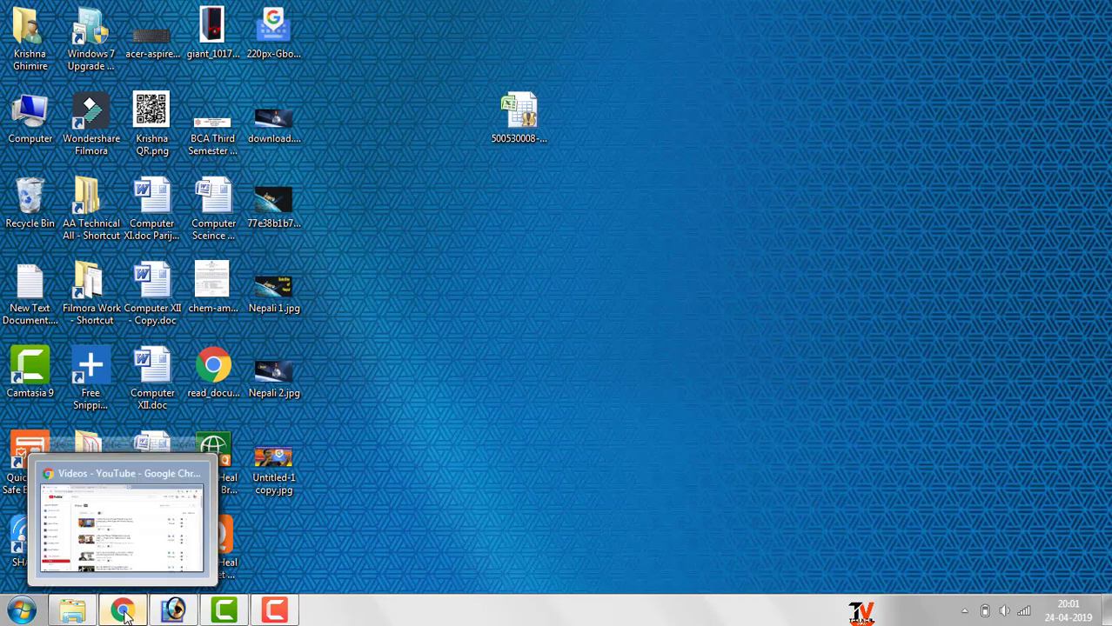
Load gmail.com in a new tab of the browser window and maximize Chrome.
left_click(124, 612)
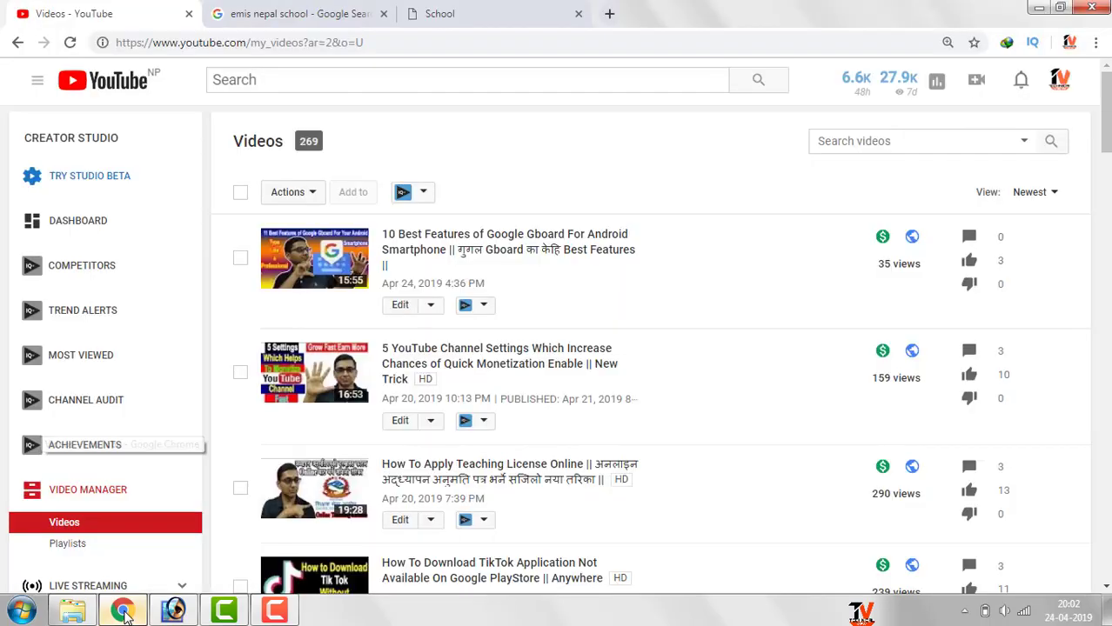
left_click(610, 13)
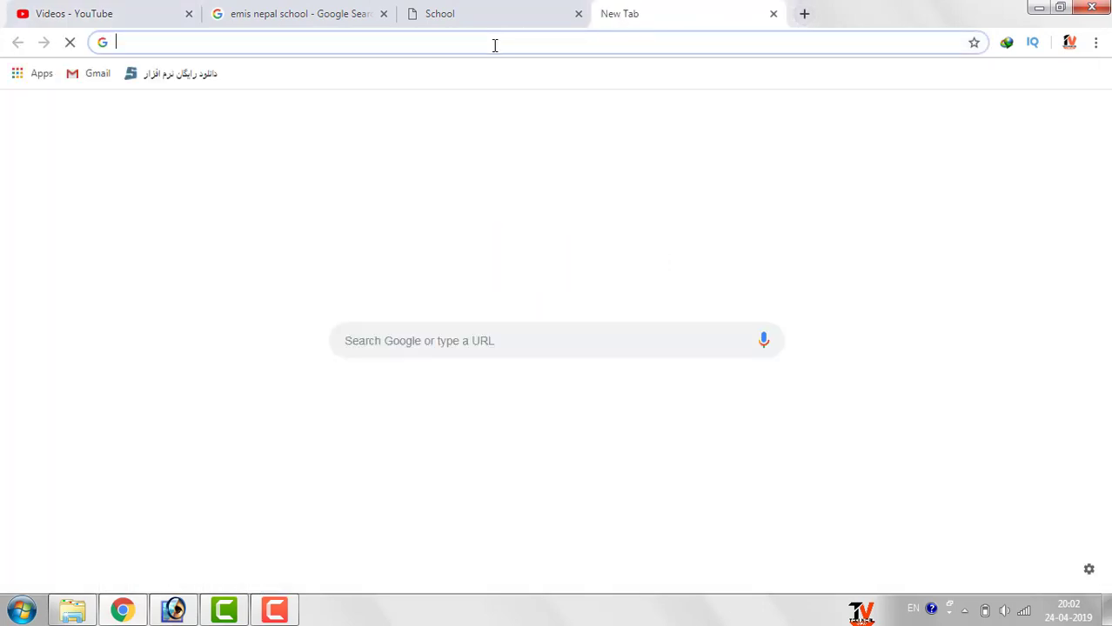
type("g")
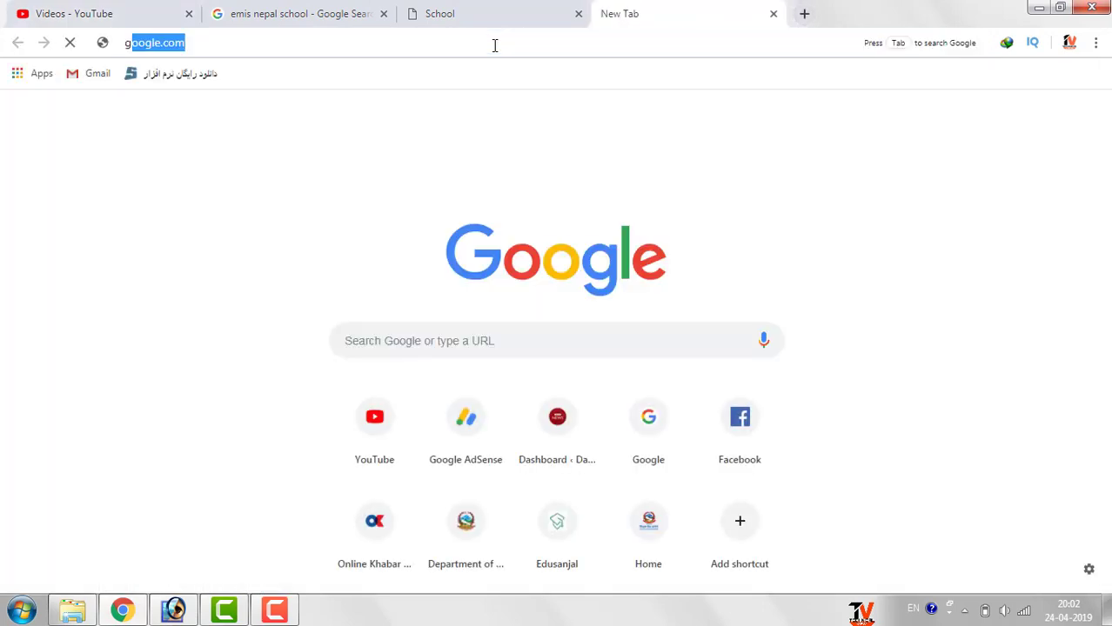
type("m")
key("Return")
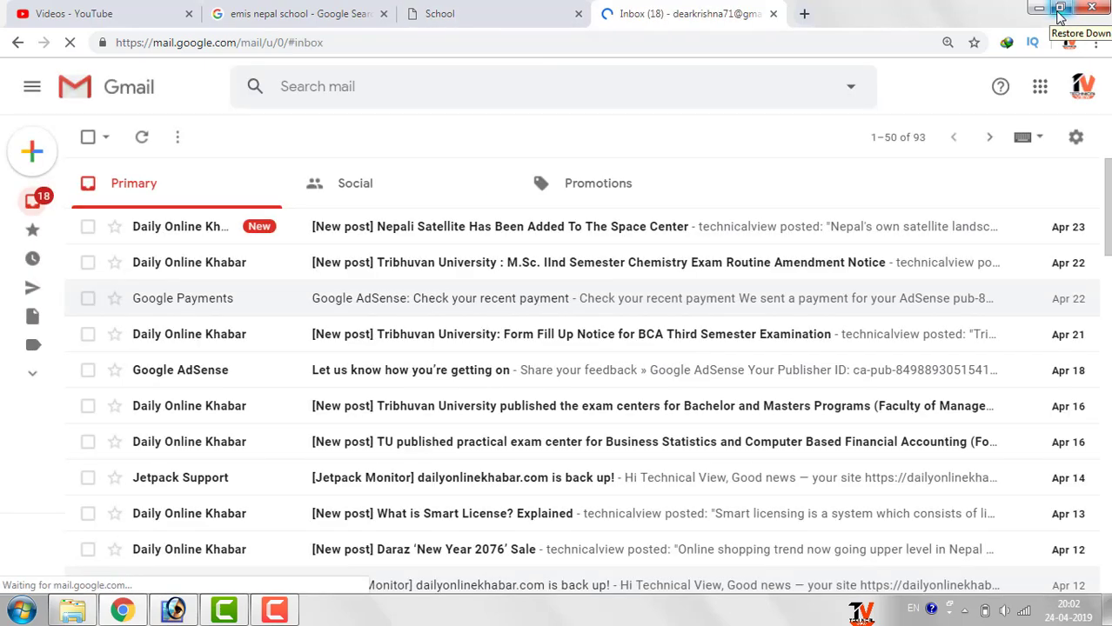
left_click(1059, 12)
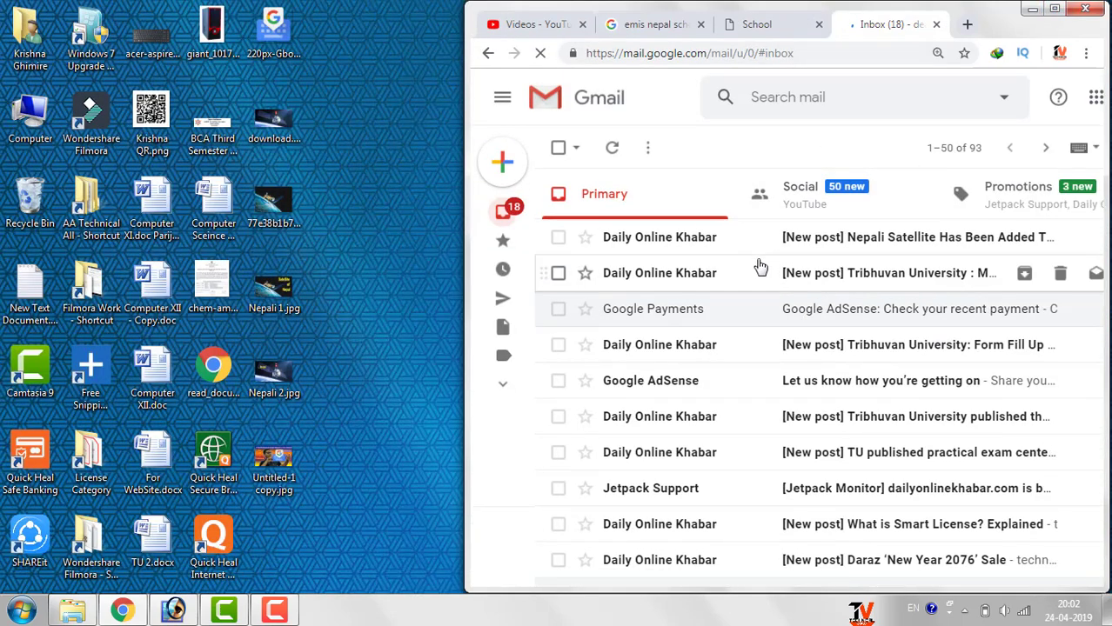
mouse_move(505, 167)
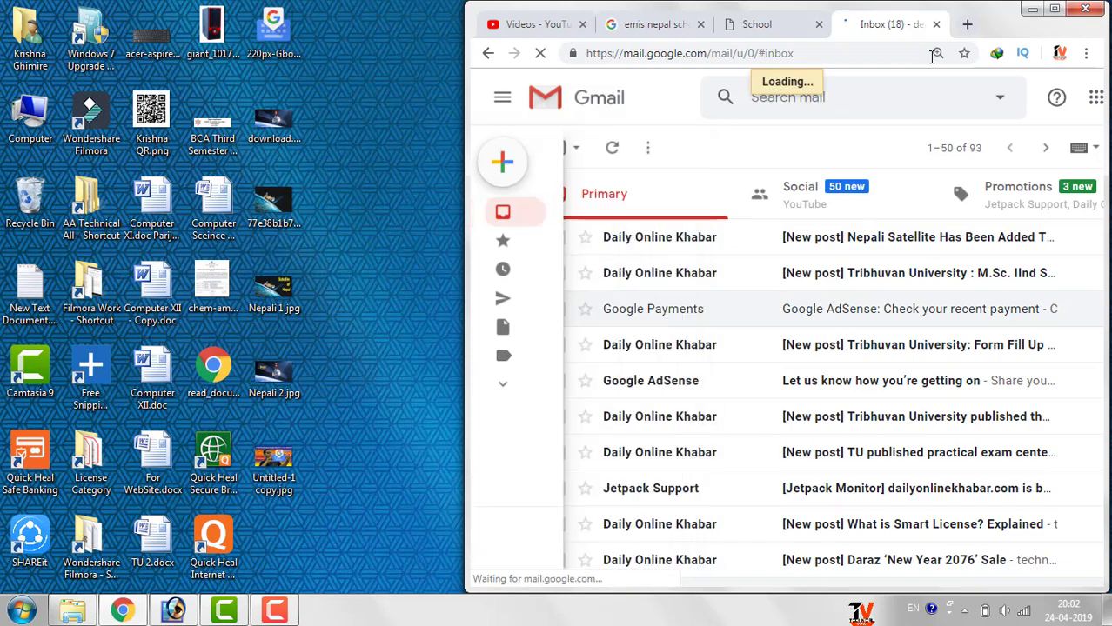
left_click(1054, 9)
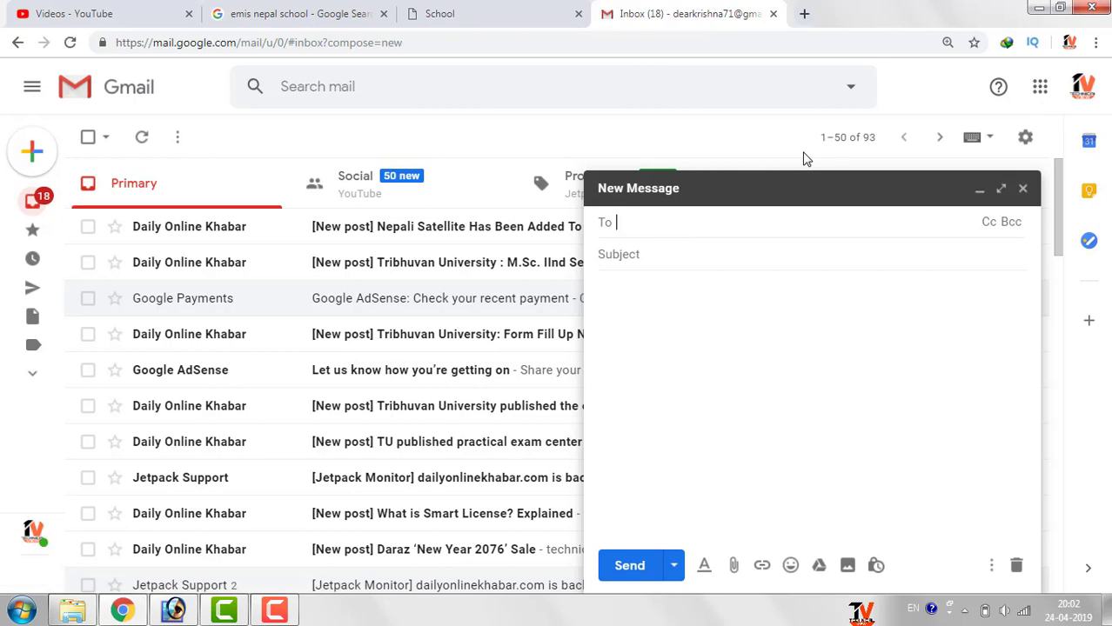
Address the draft to the suggested recipient and enter the subject 'Class 8 Marks Ledger School Name'.
type("kris")
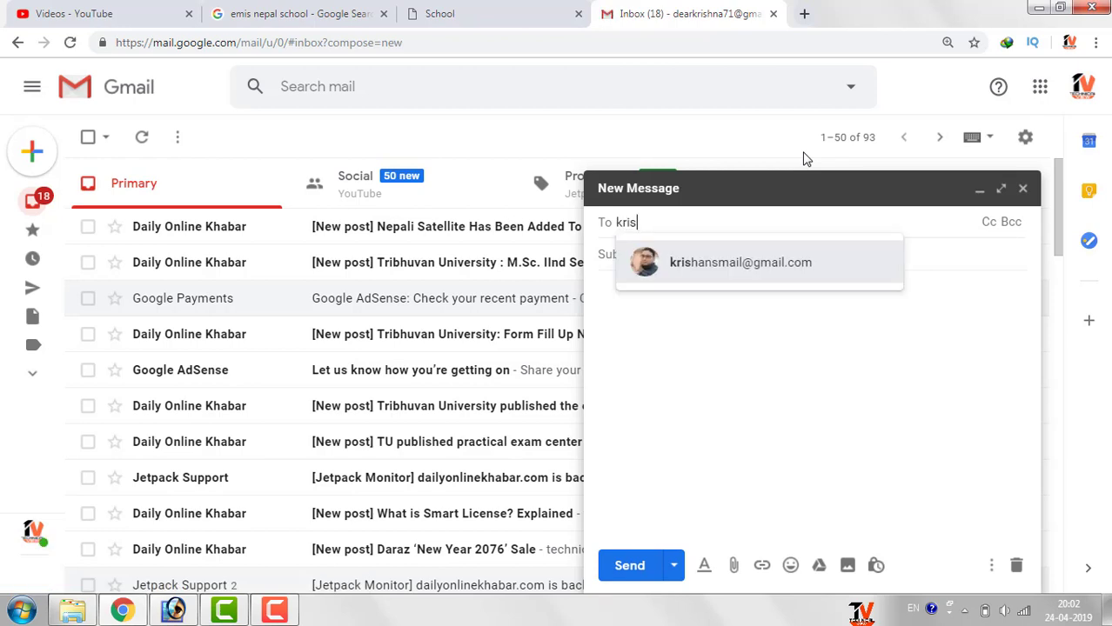
left_click(779, 270)
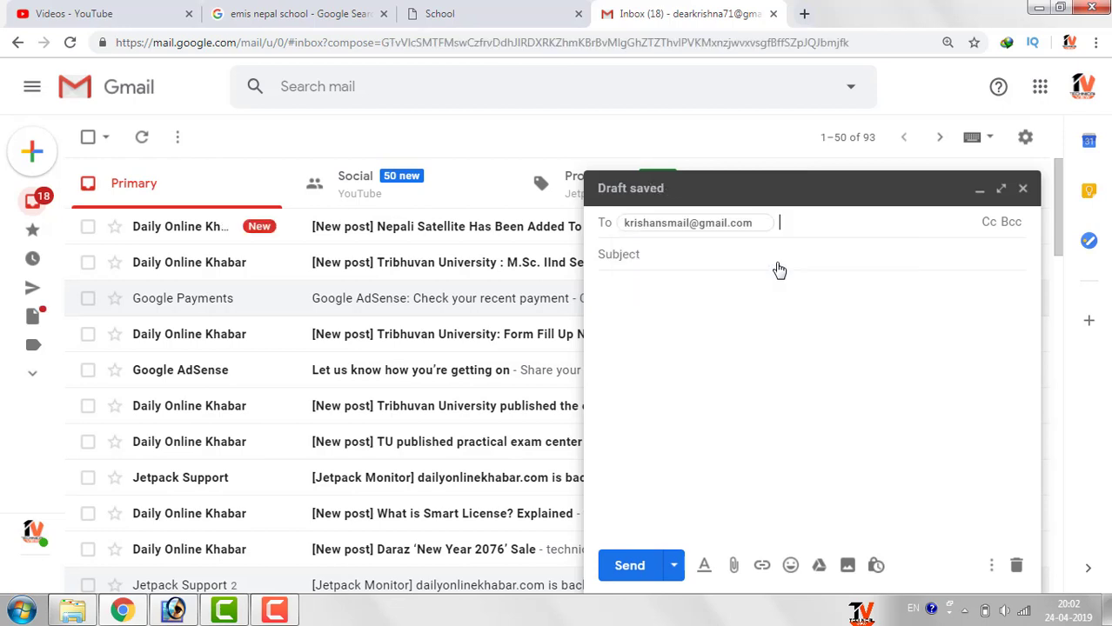
left_click(710, 252)
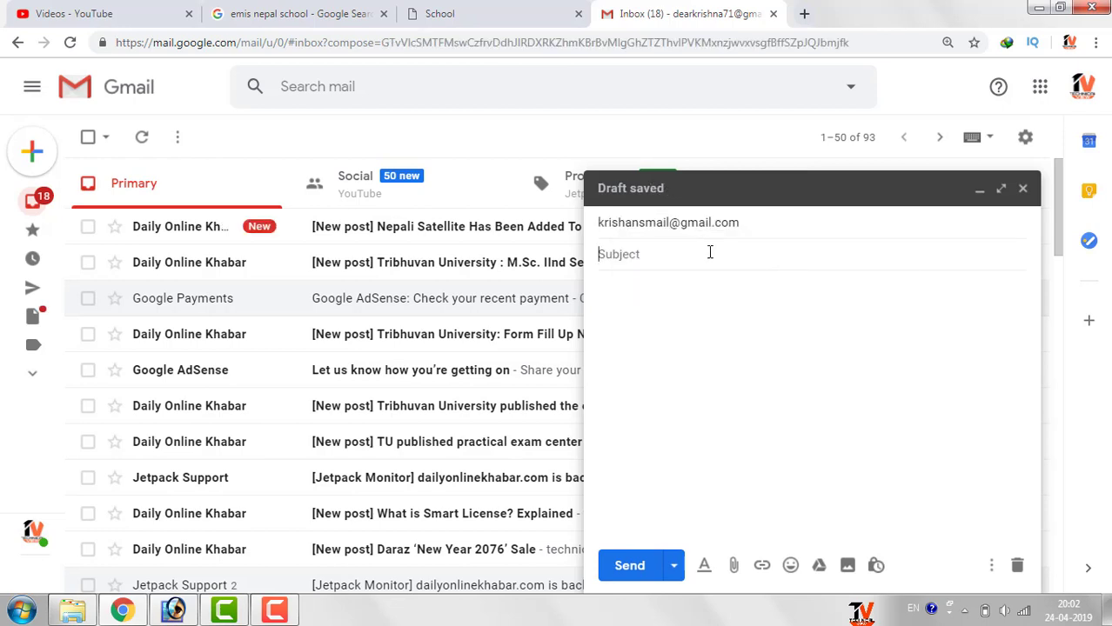
type("Clas")
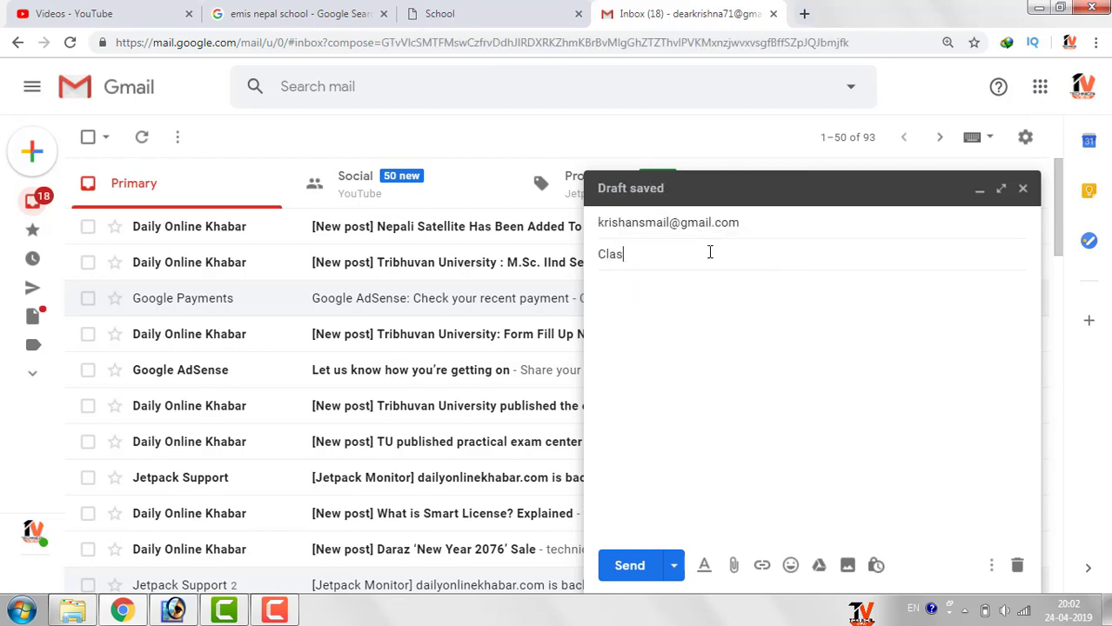
type("s 8 M")
type("arks Ledger Sch")
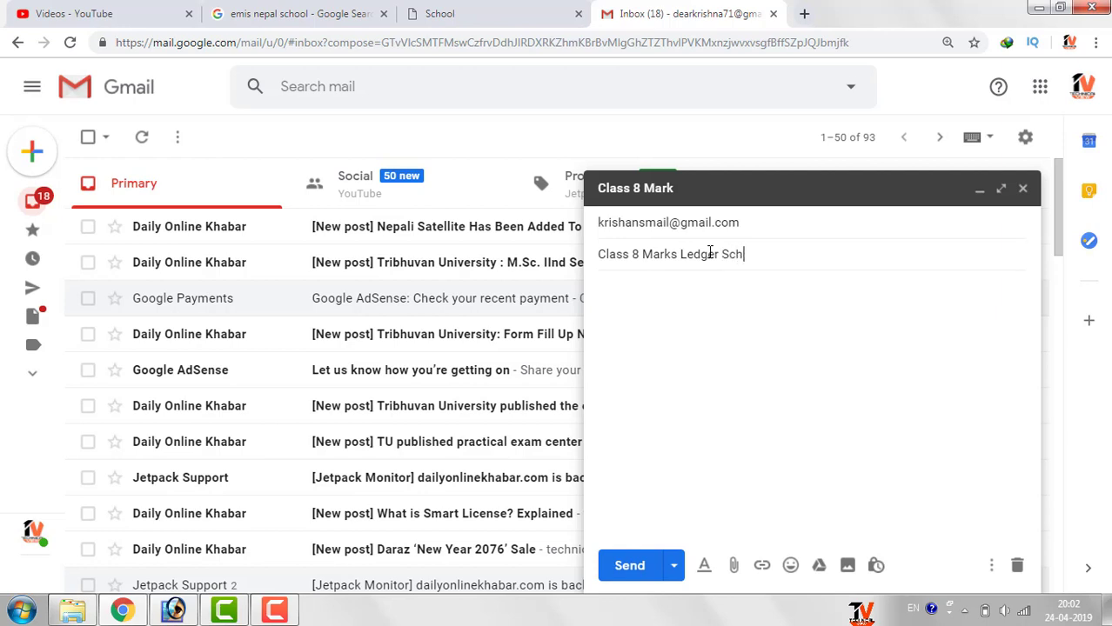
type("ame")
left_click(656, 326)
type("Take it sir")
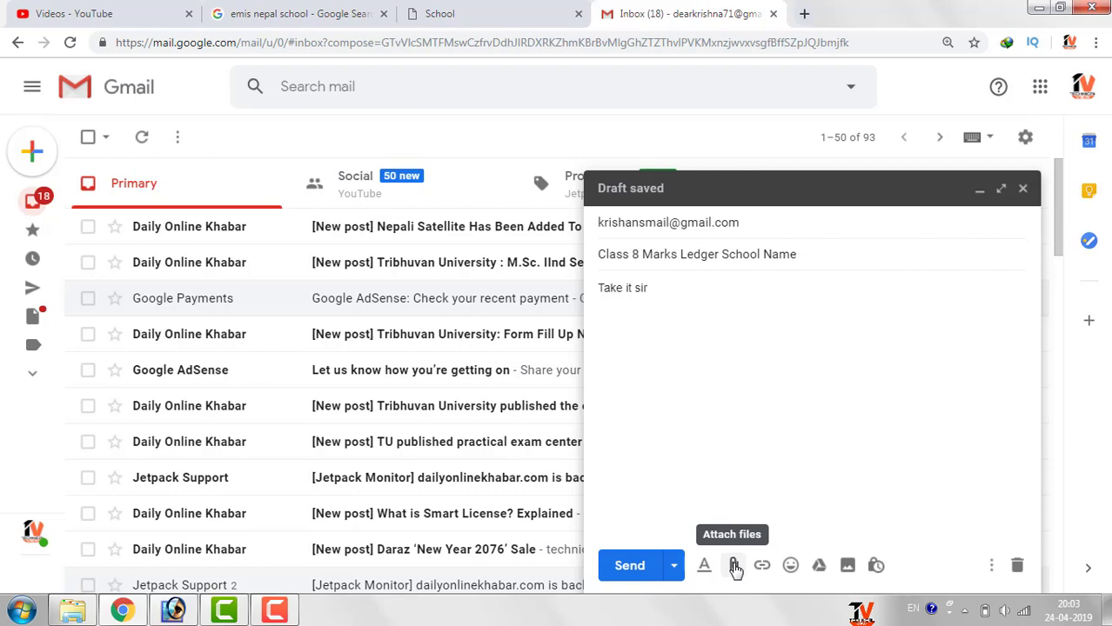
Attach 500530008-BanaGangaMaV-2075-Achievement-1.xlsm from the Desktop to the email.
left_click(735, 567)
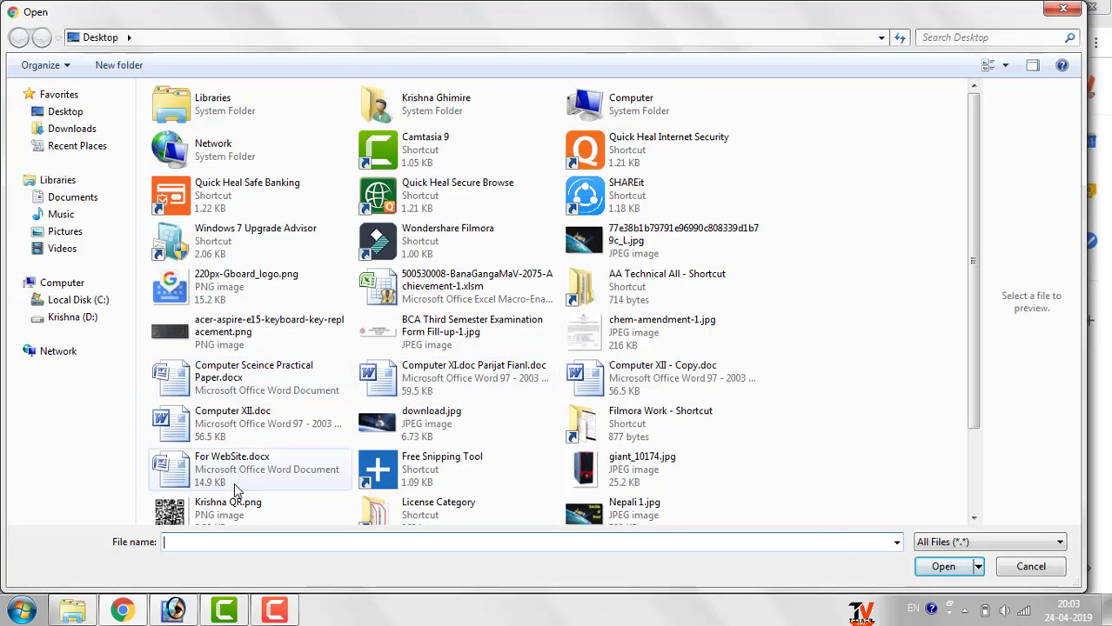
left_click(48, 114)
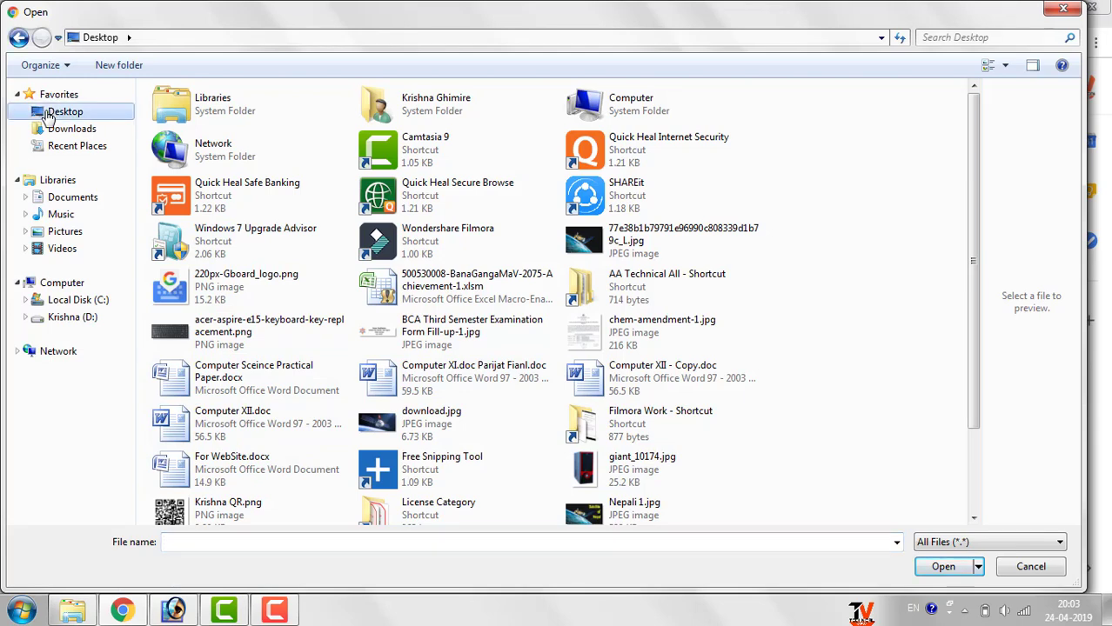
left_click_drag(974, 253, 974, 330)
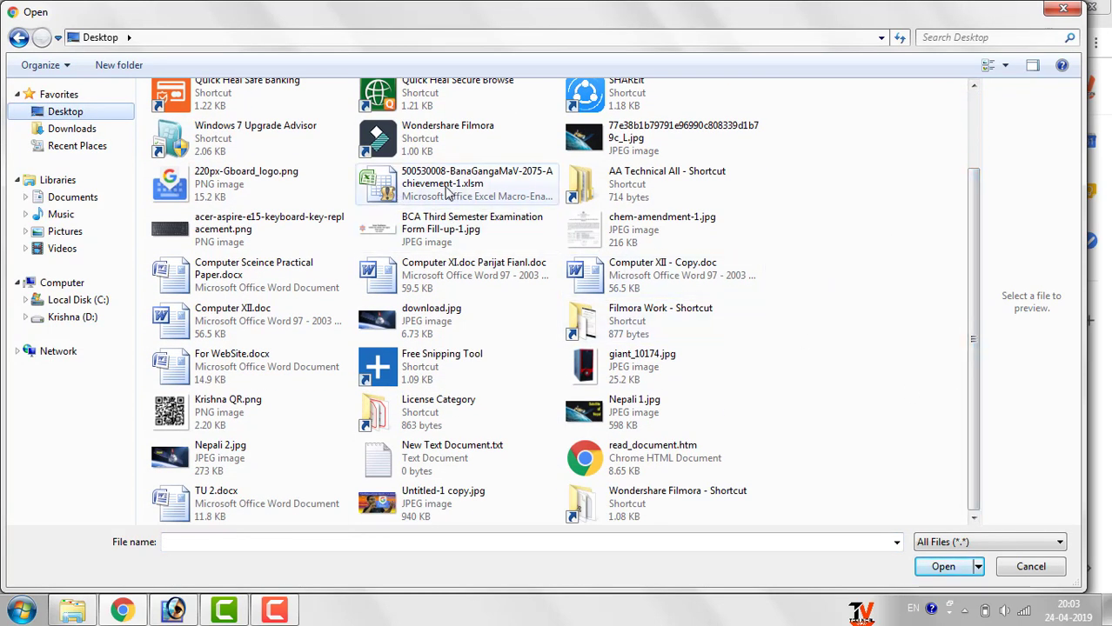
left_click(446, 190)
left_click(943, 566)
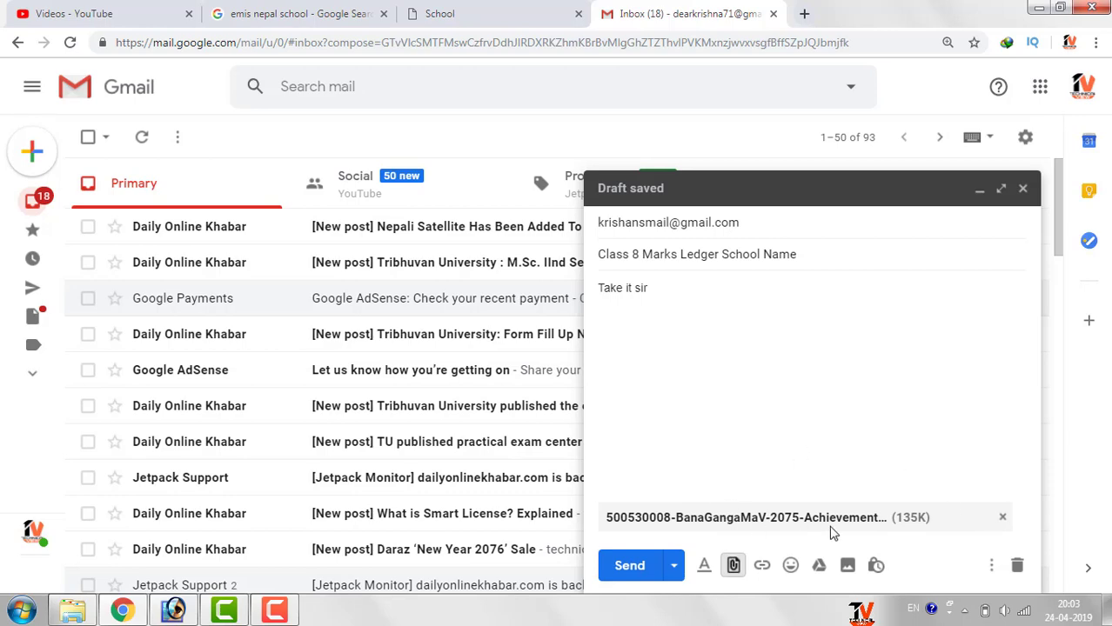
Send the email with the exam workbook attached and expand the Gmail folder list.
left_click(633, 570)
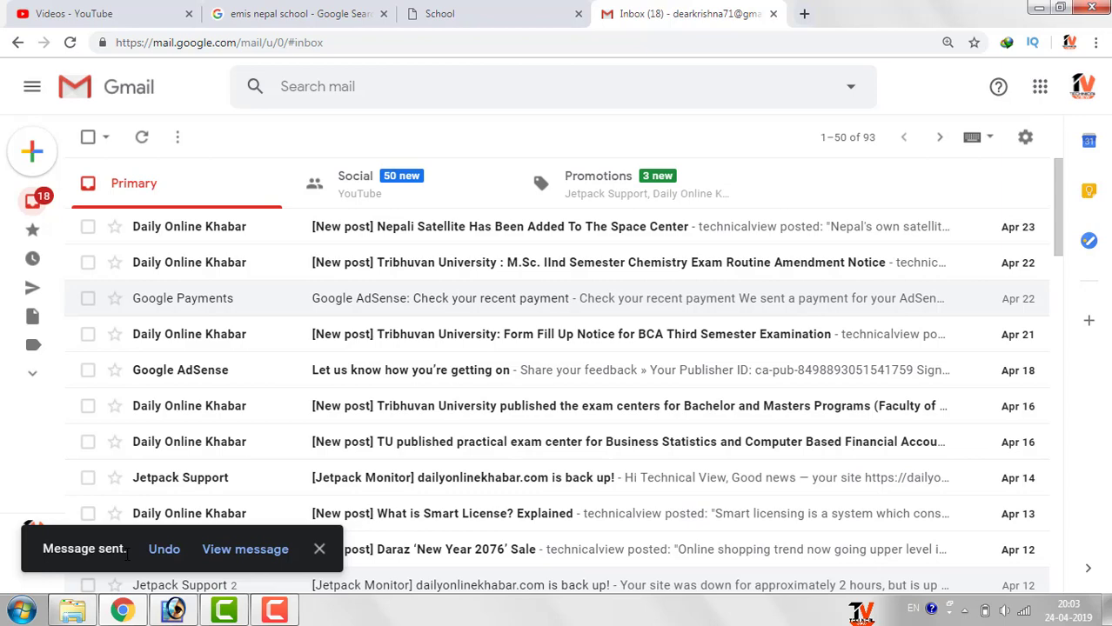
left_click(33, 96)
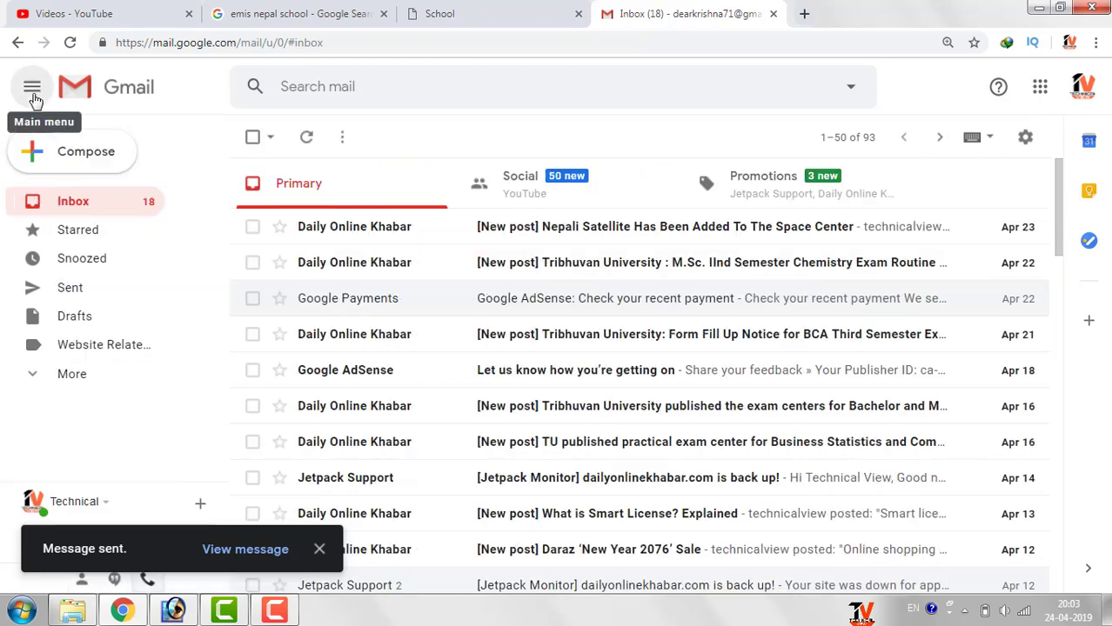
Show the extra folders under More and go to Sent mail.
left_click(36, 381)
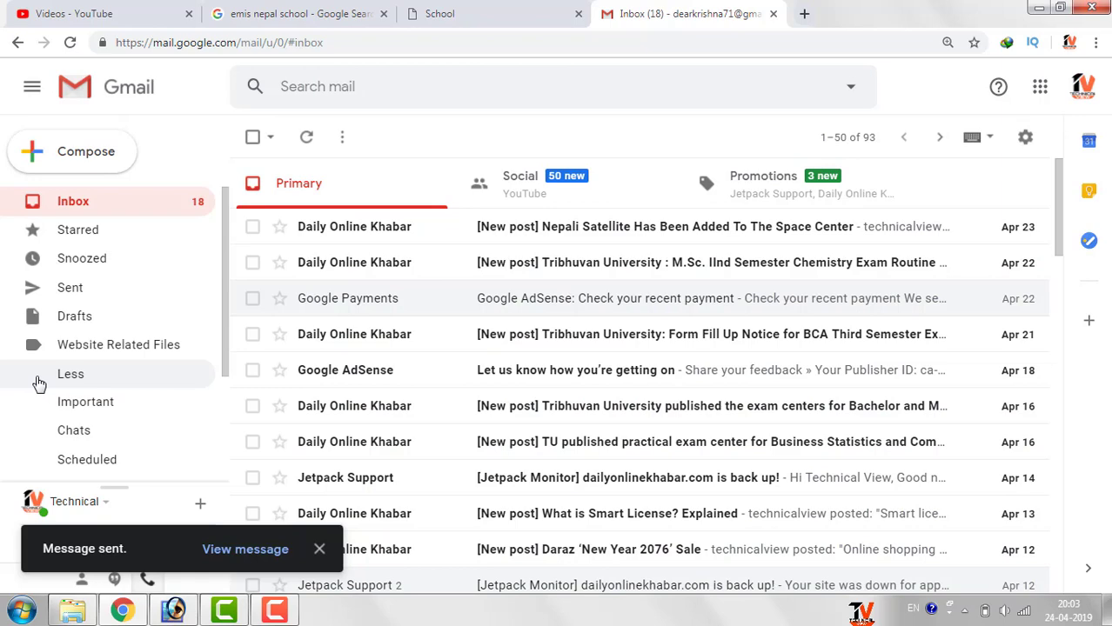
left_click(70, 288)
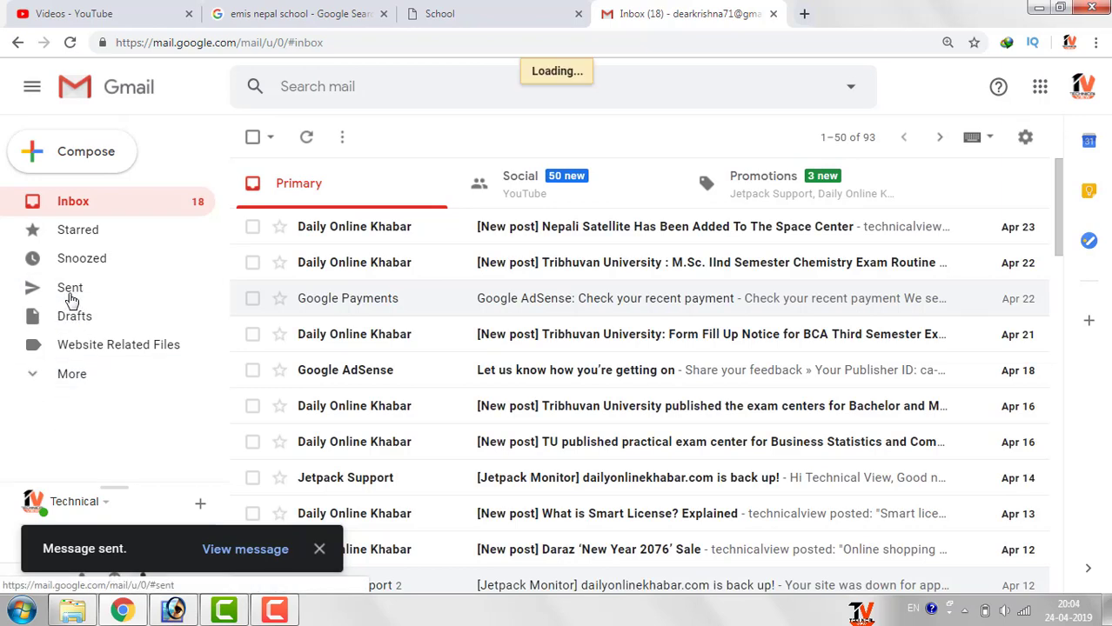